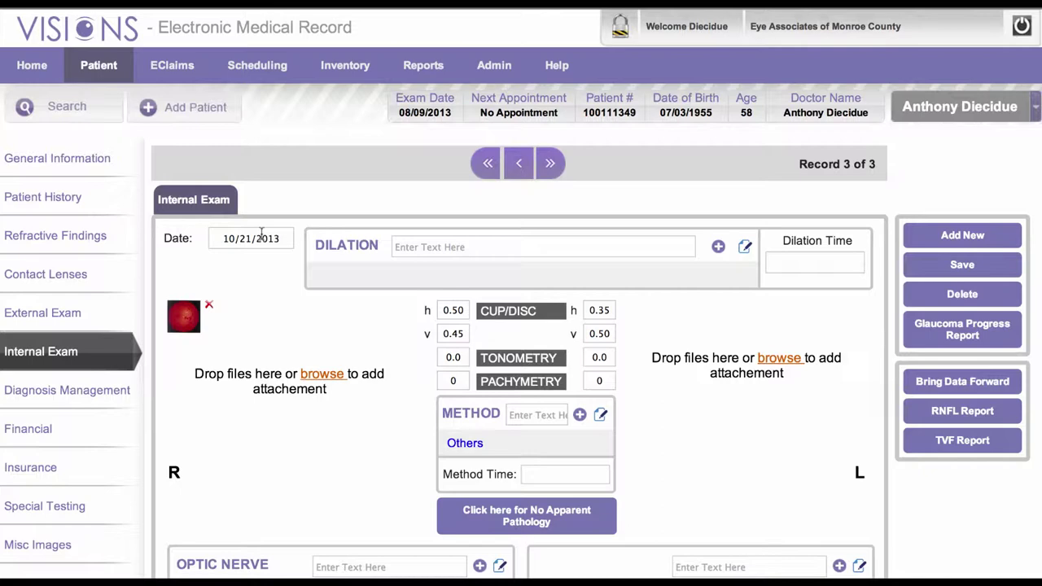
- Add a dilation note reading 'Typing The Drops In'
scroll(260, 233, down, 2)
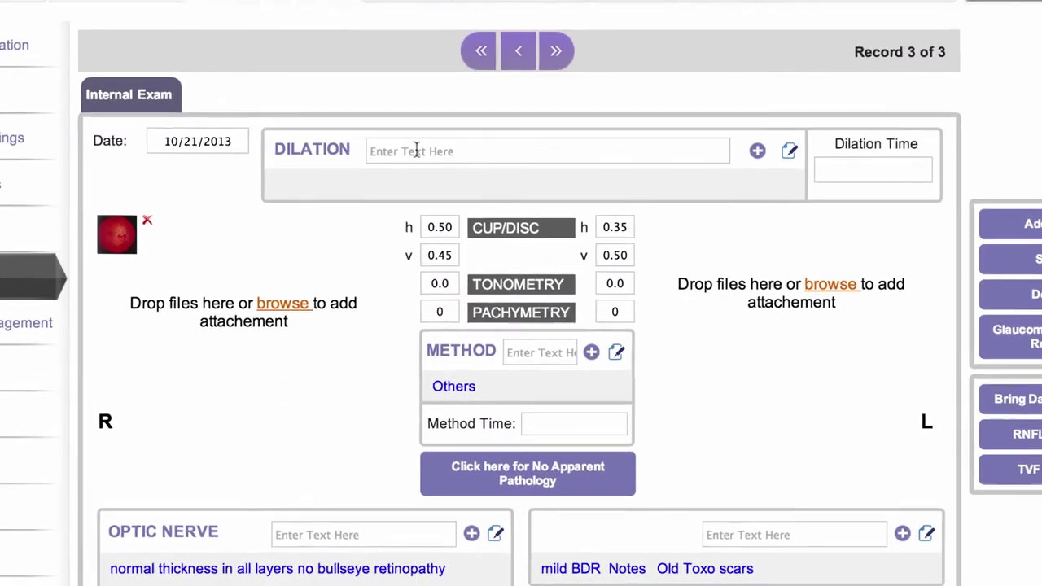
click(434, 174)
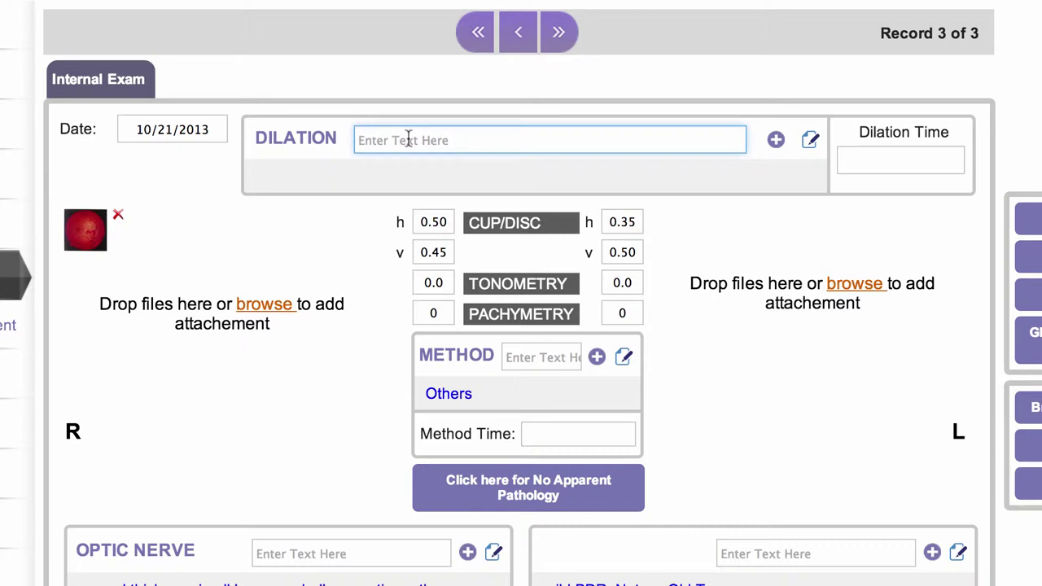
text(Typ)
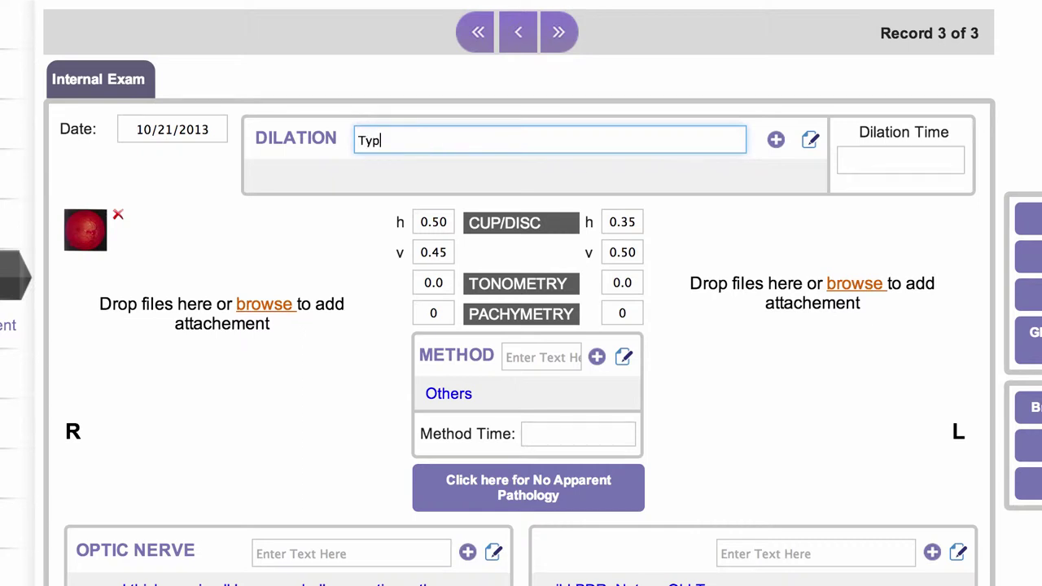
text(ing The Drops In)
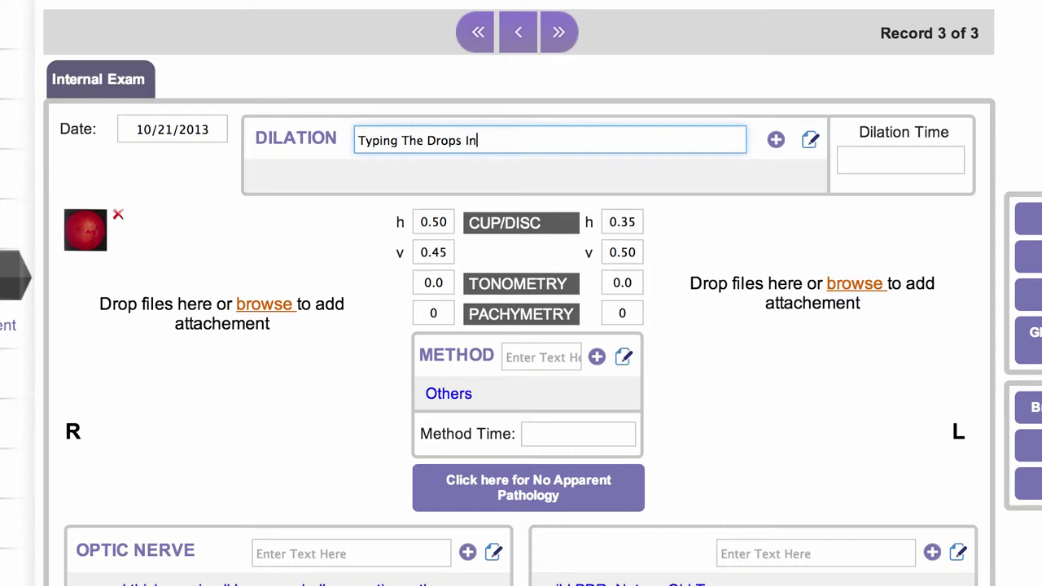
click(777, 142)
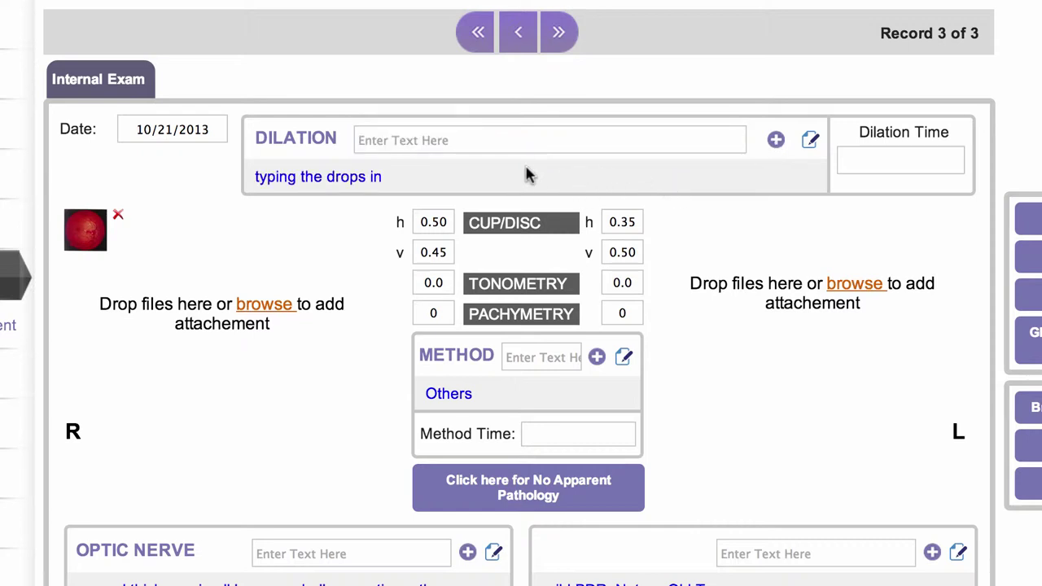
- Pick Tropicamide2 from the full dilation drops list and save it
click(812, 144)
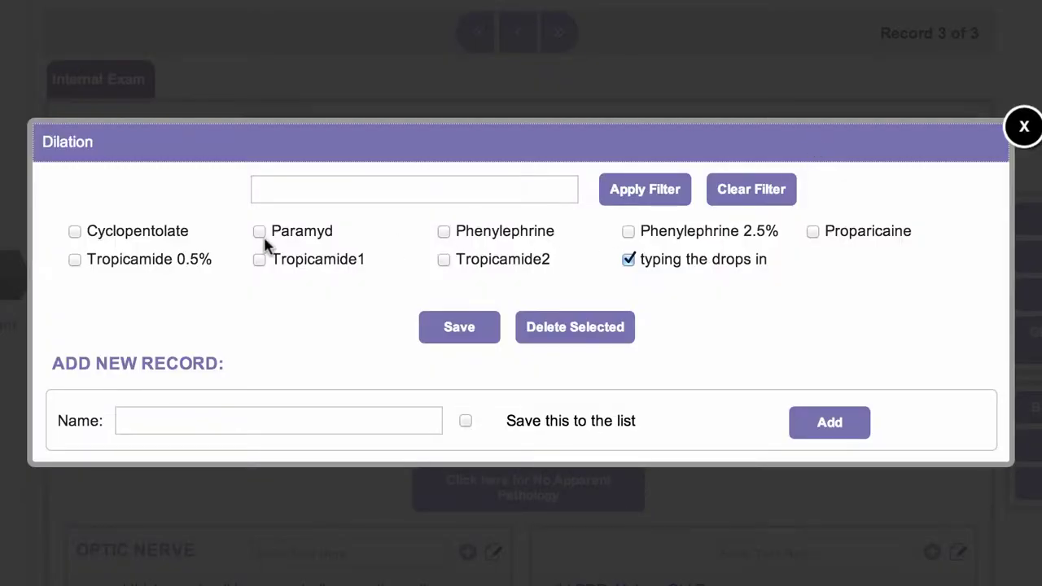
click(444, 259)
click(456, 328)
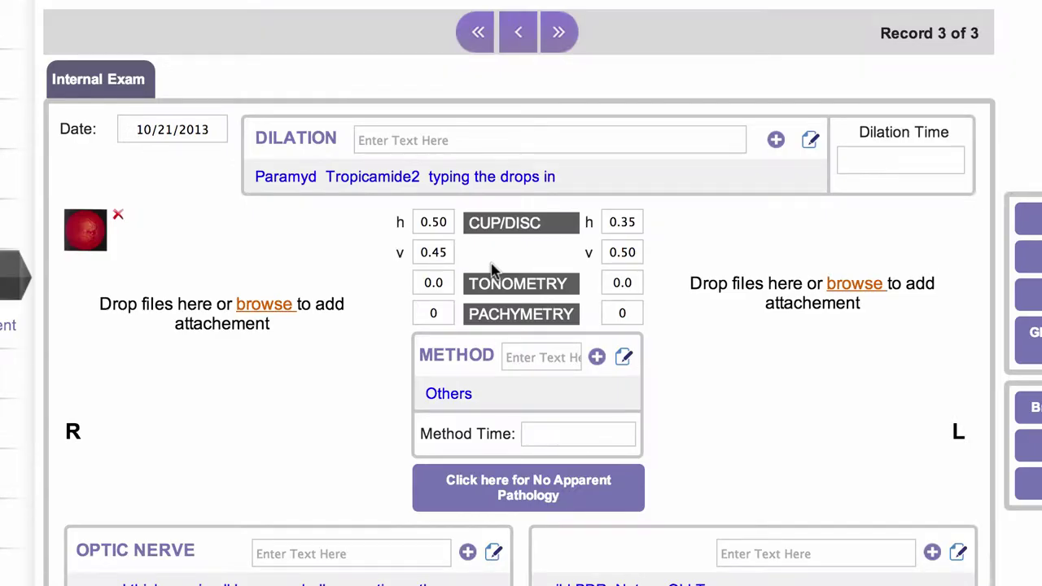
- Delete the 'Typing The Drops In' entry and record a 6:16 PM dilation time
mouse_move(361, 179)
click(440, 179)
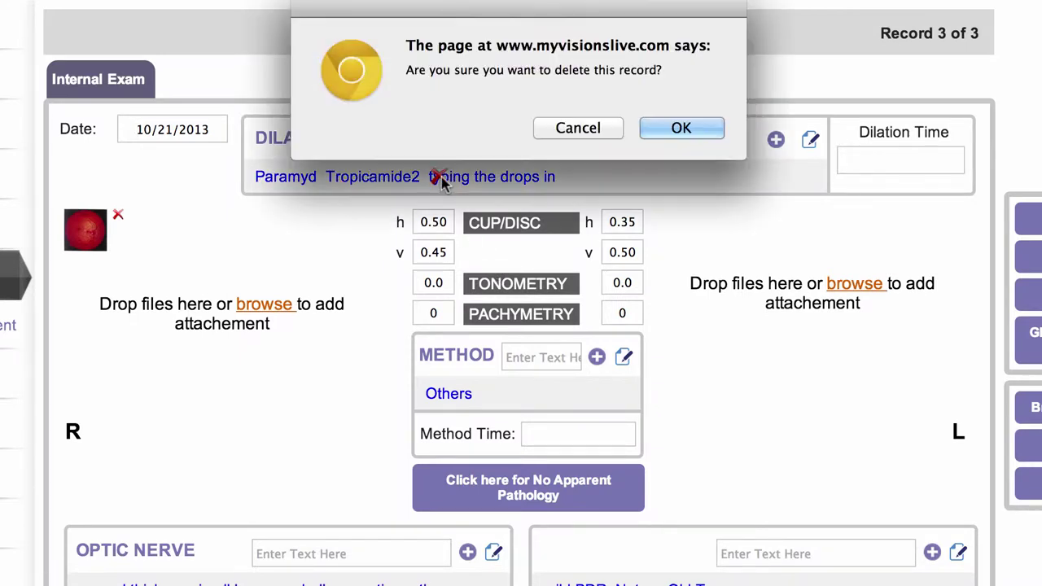
click(676, 129)
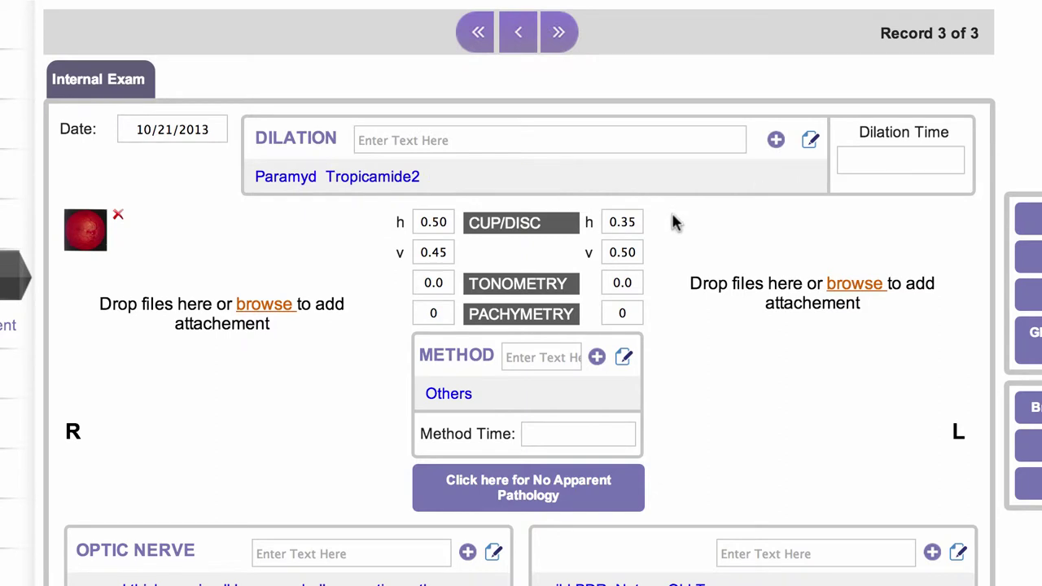
click(864, 163)
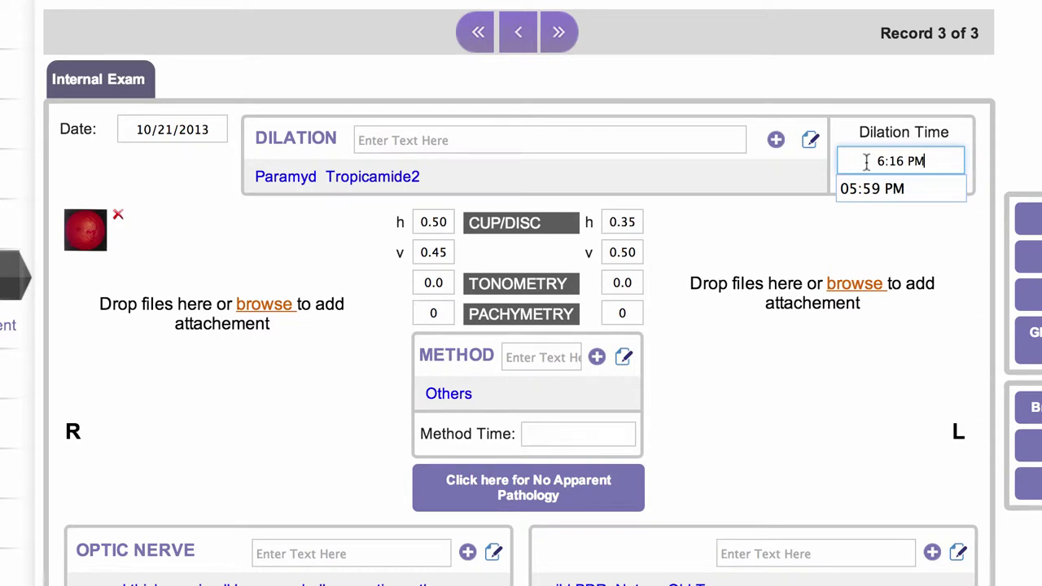
click(827, 232)
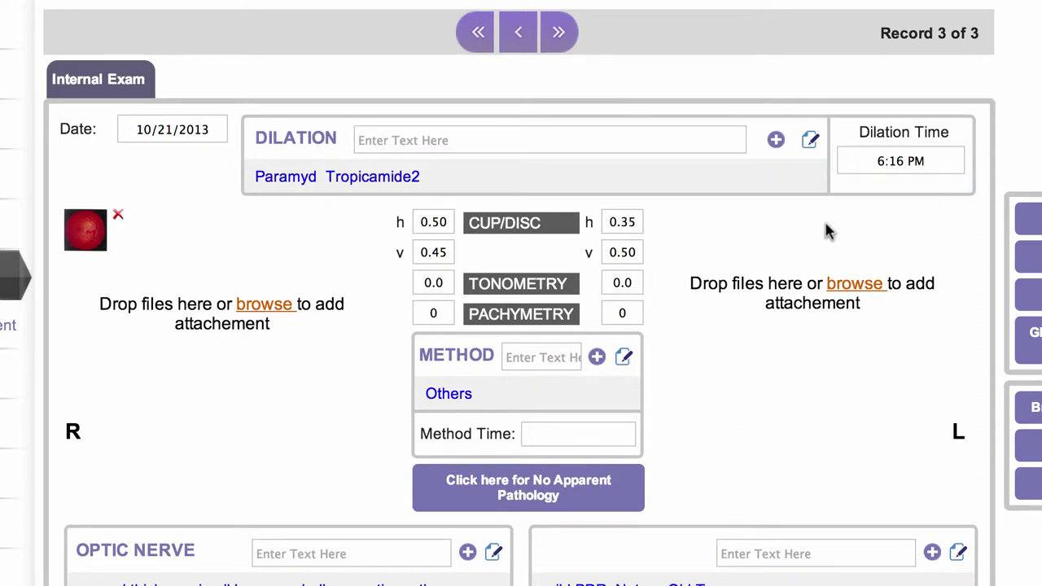
- Set the right eye's cup/disc ratio to 0.45 by 0.45
drag(418, 225, 446, 225)
text(0.00)
key(Tab)
click(418, 222)
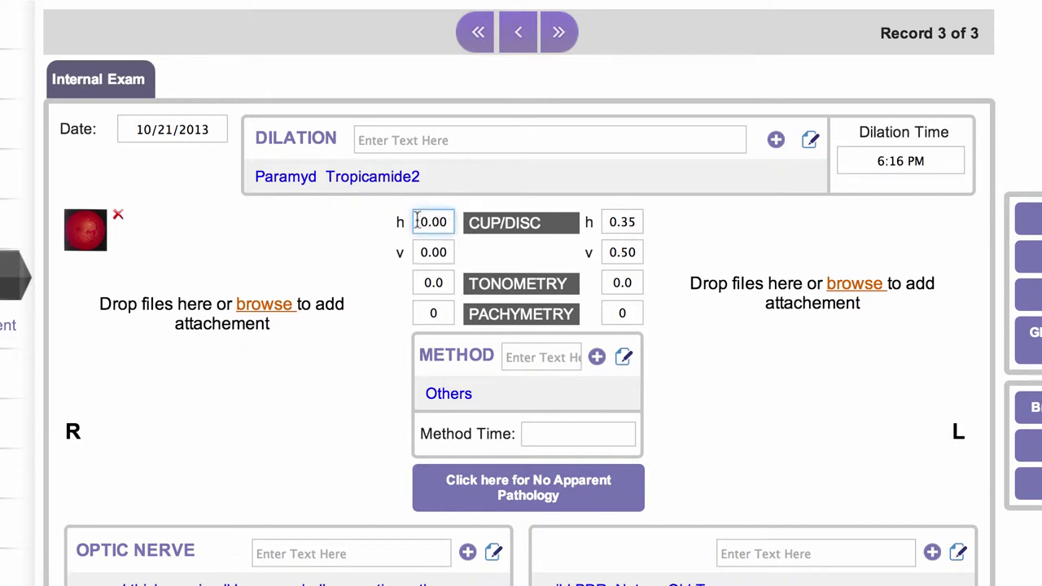
drag(418, 222, 443, 222)
key(BackSpace)
text(.45)
key(Tab)
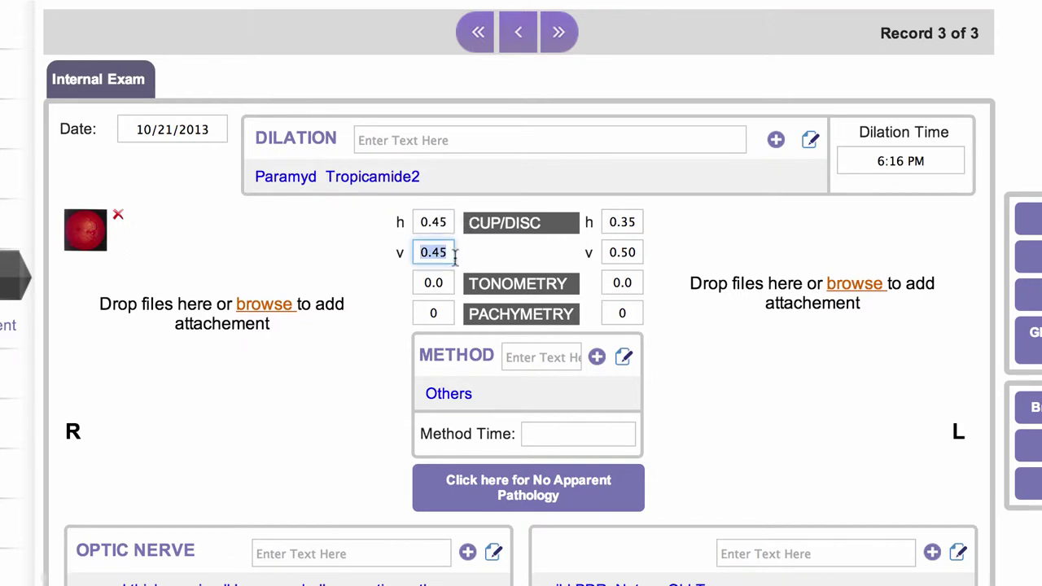
key(Tab)
key(Tab)
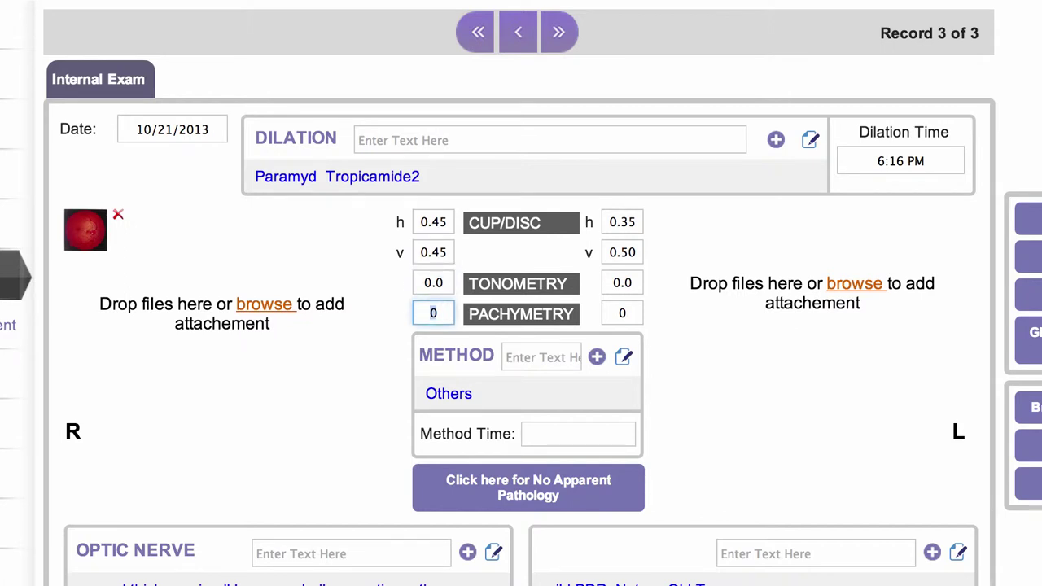
key(Tab)
key(Tab)
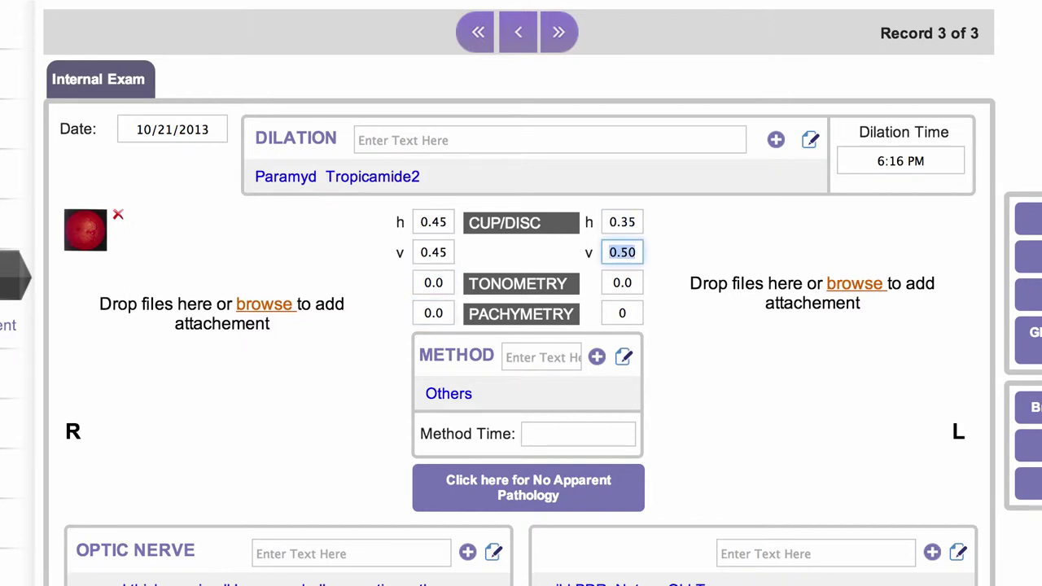
- Enter tonometry of 13 for the right eye and 15 for the left
click(430, 283)
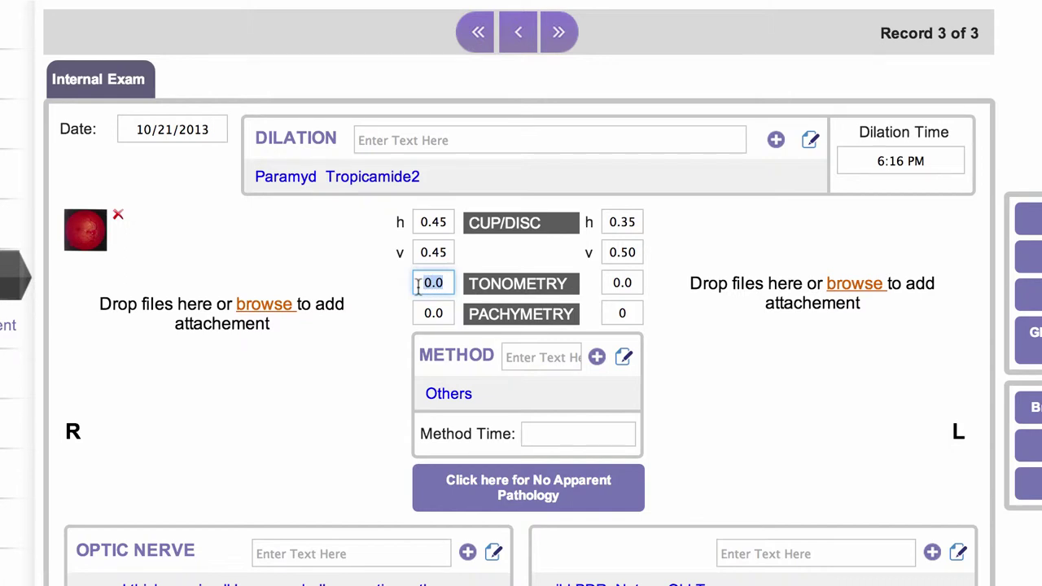
text(13)
key(Tab)
key(Tab)
key(Tab)
key(Tab)
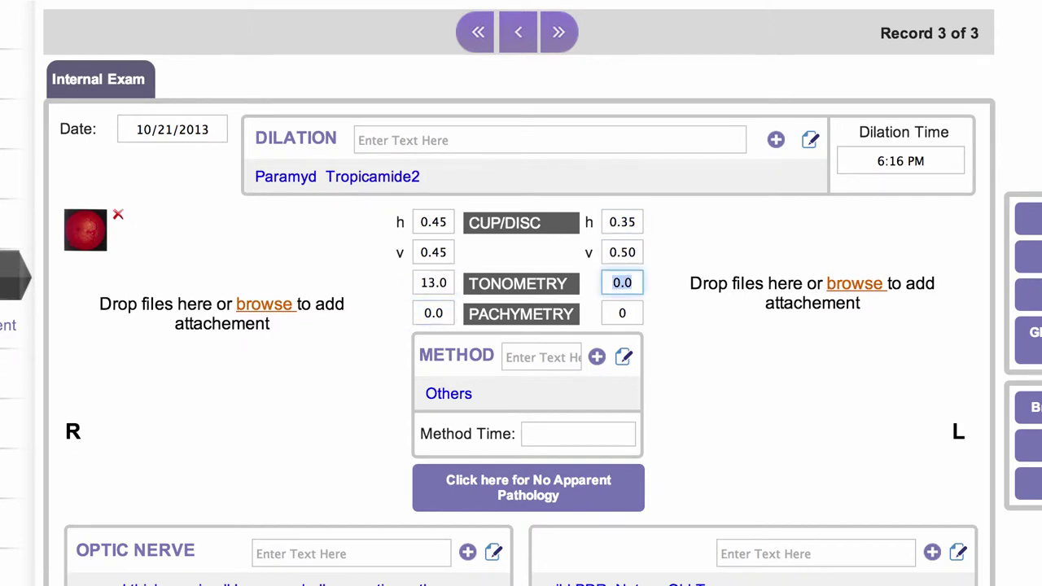
text(15)
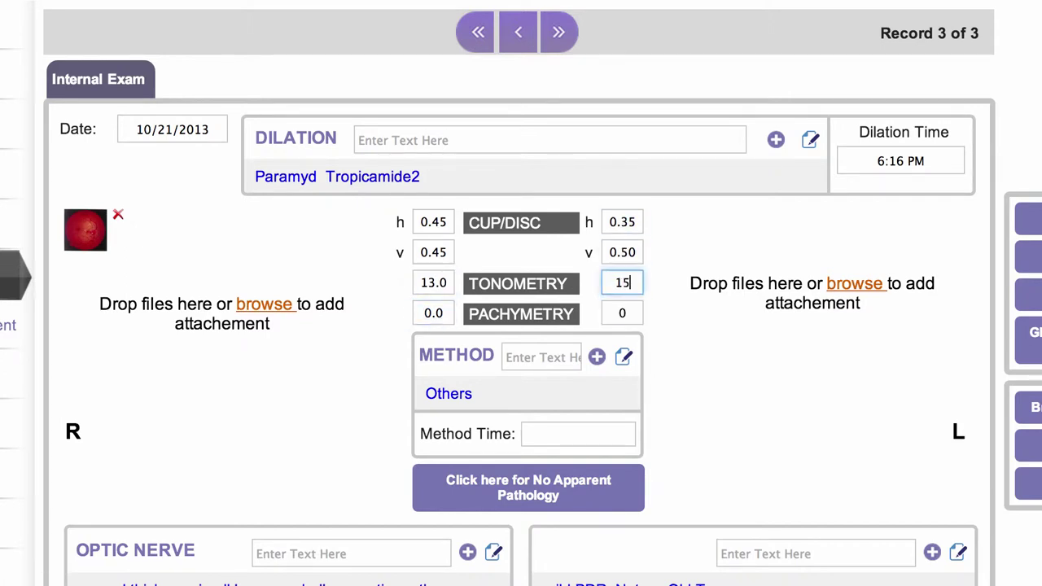
- Enter pachymetry of 550 for the right eye and 450 for the left
click(425, 316)
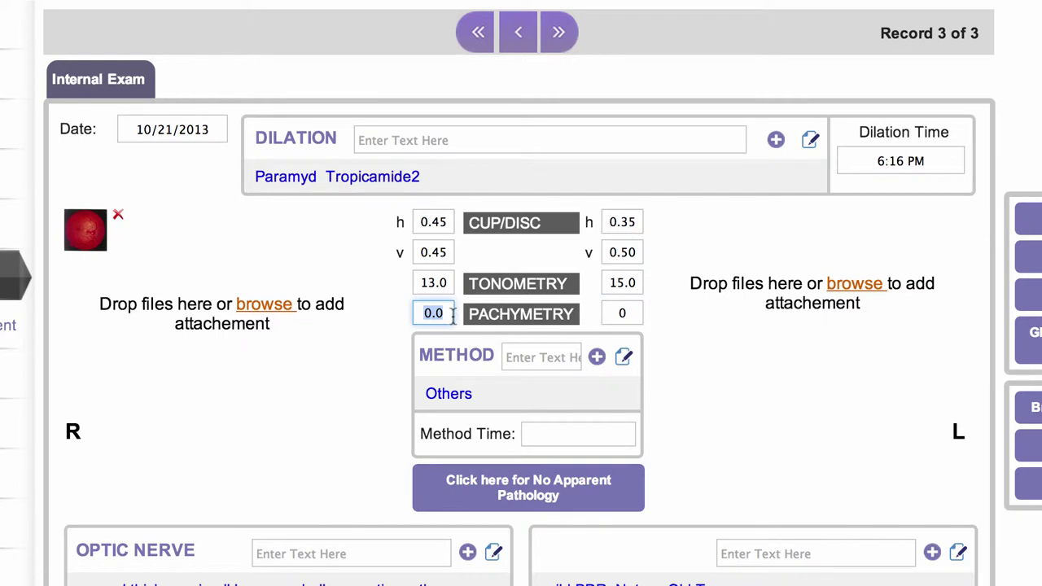
text(550)
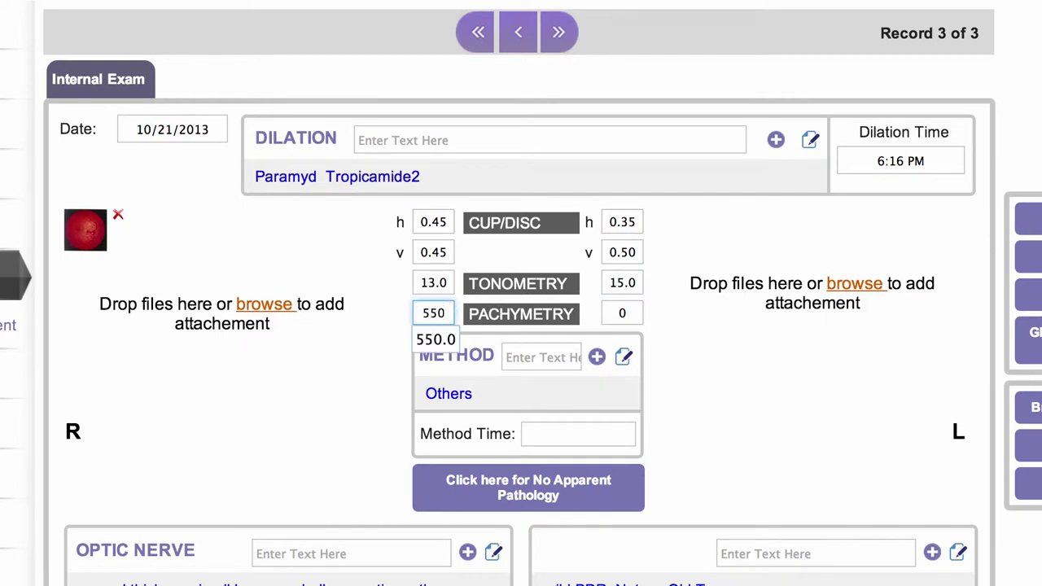
key(Tab)
key(Tab)
key(Tab)
key(Tab)
text(450)
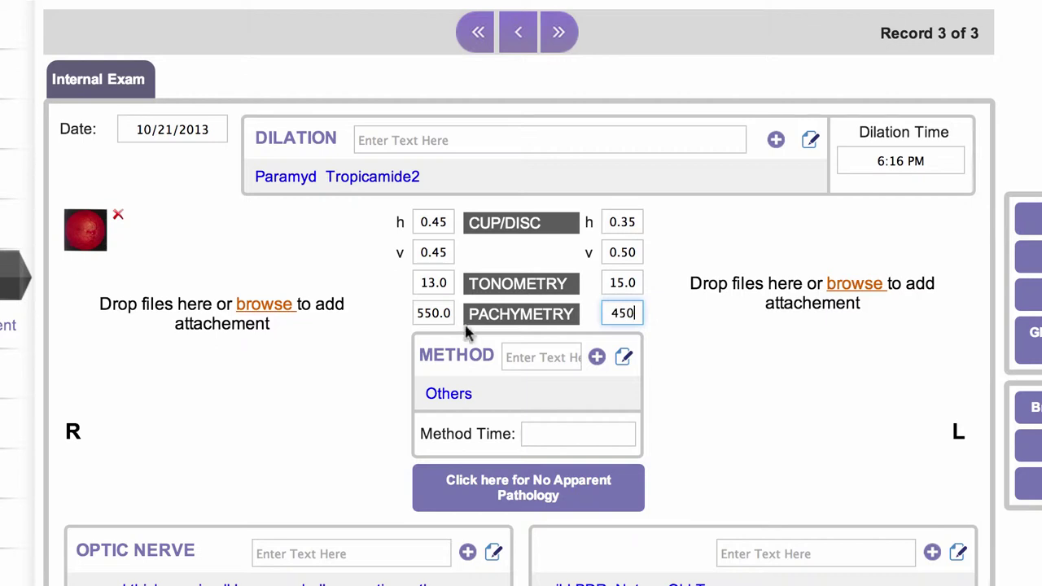
click(528, 366)
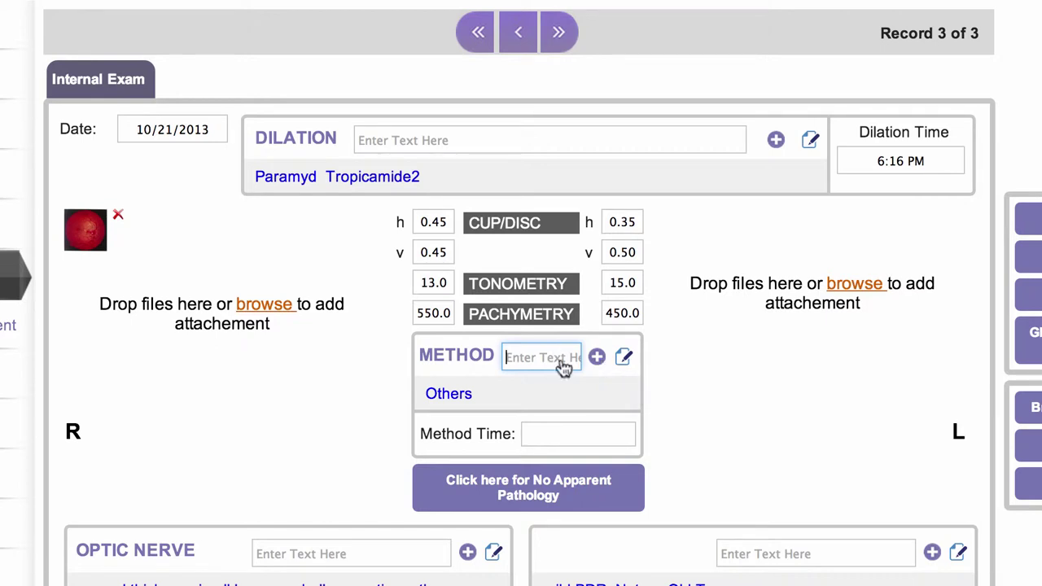
- Choose Goldmann from the tonometry method list and stamp a 6:17 PM method time
click(628, 364)
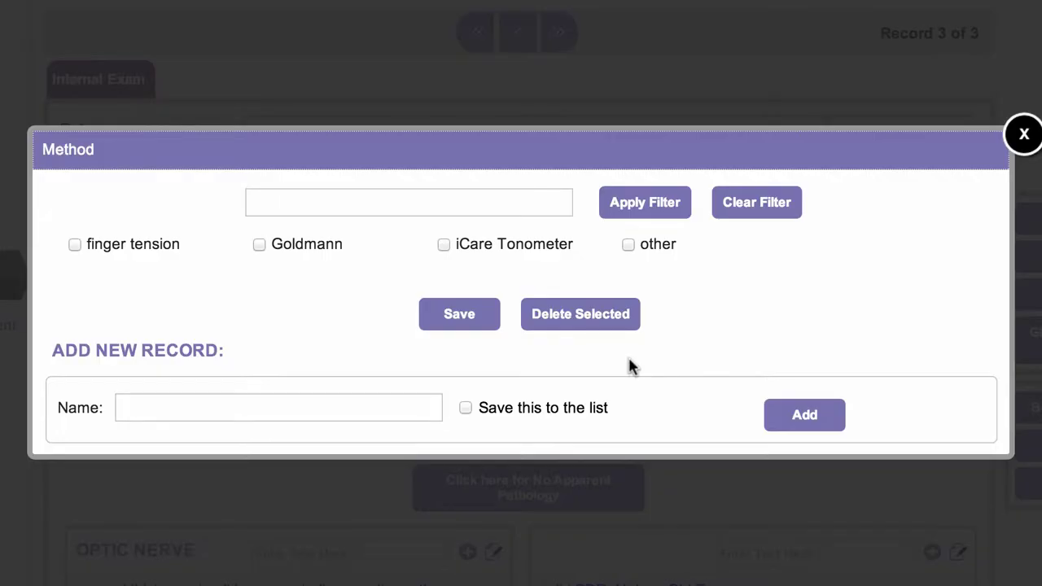
click(259, 245)
click(451, 317)
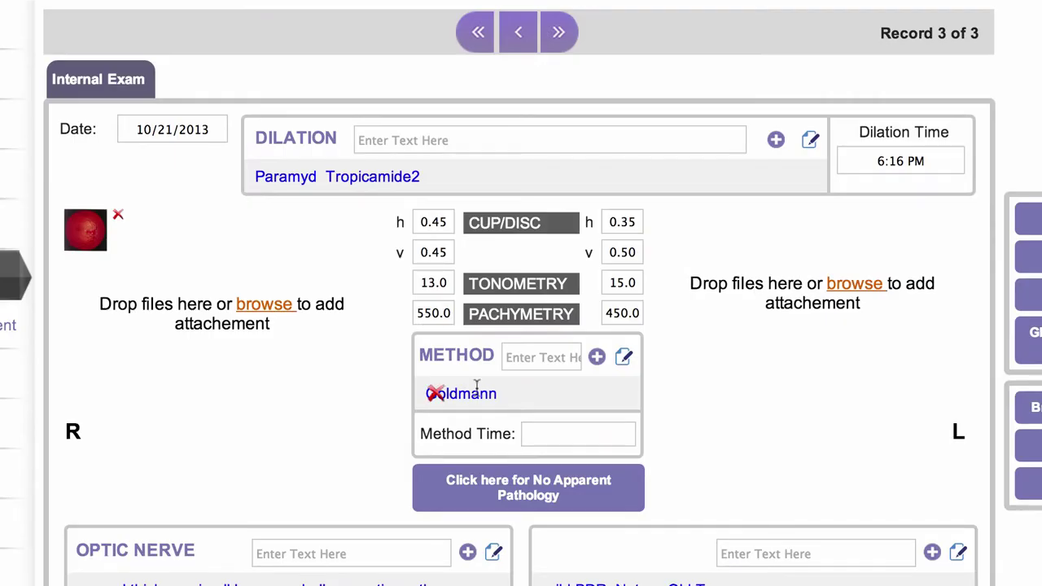
click(569, 432)
click(694, 438)
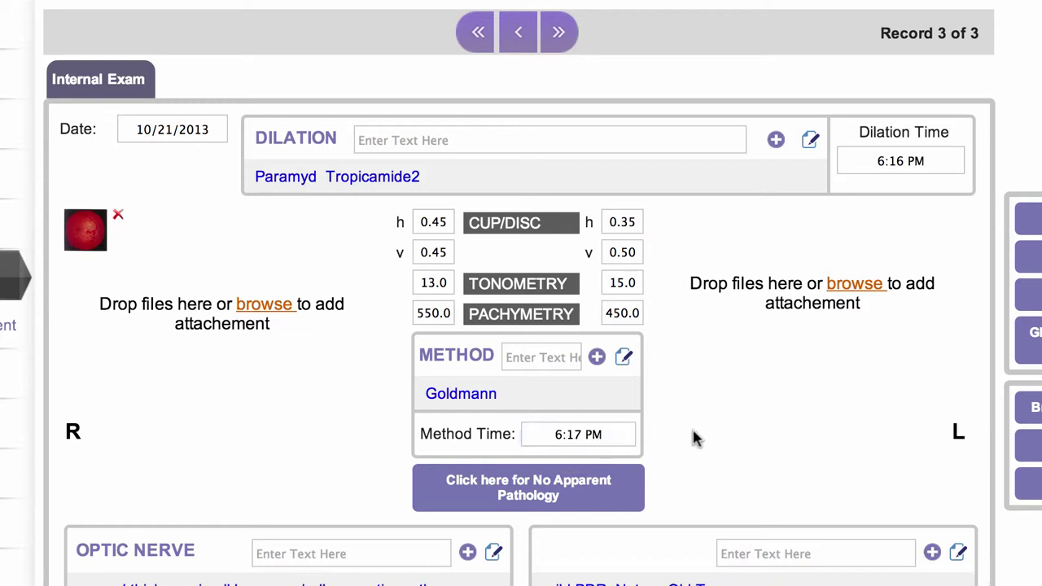
scroll(696, 438, down, 5)
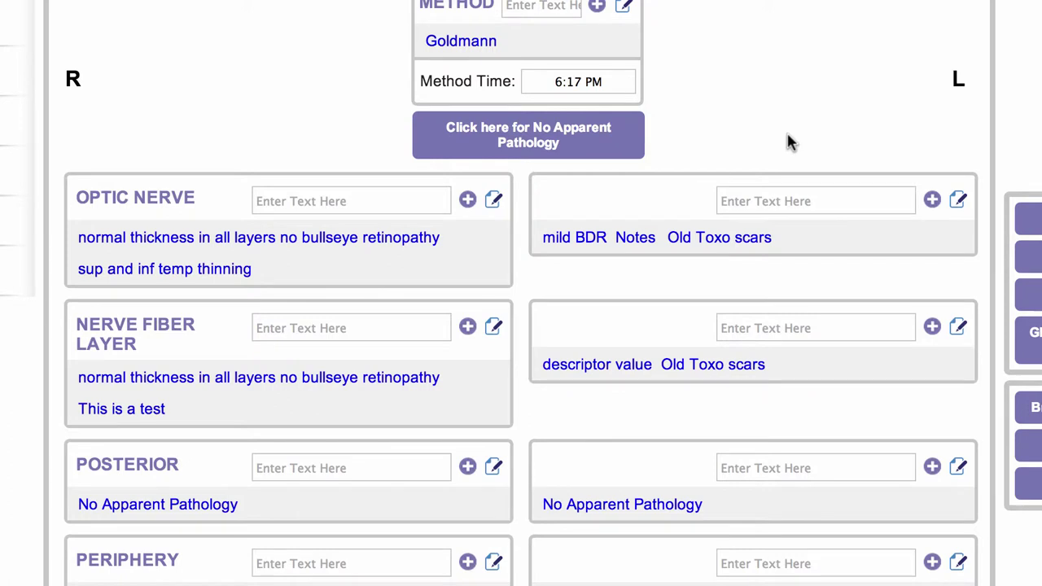
scroll(789, 136, down, 1)
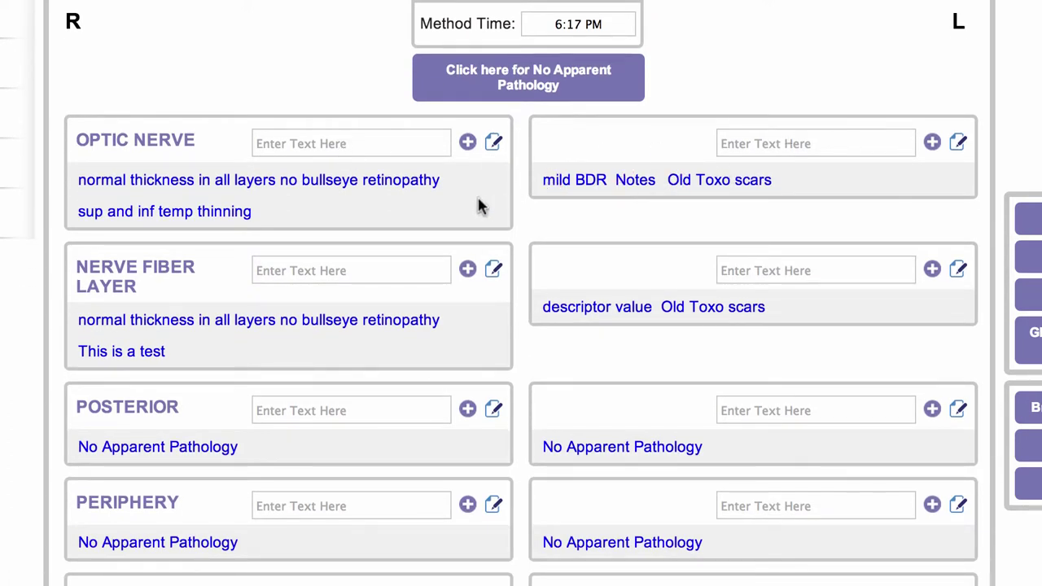
scroll(411, 204, down, 3)
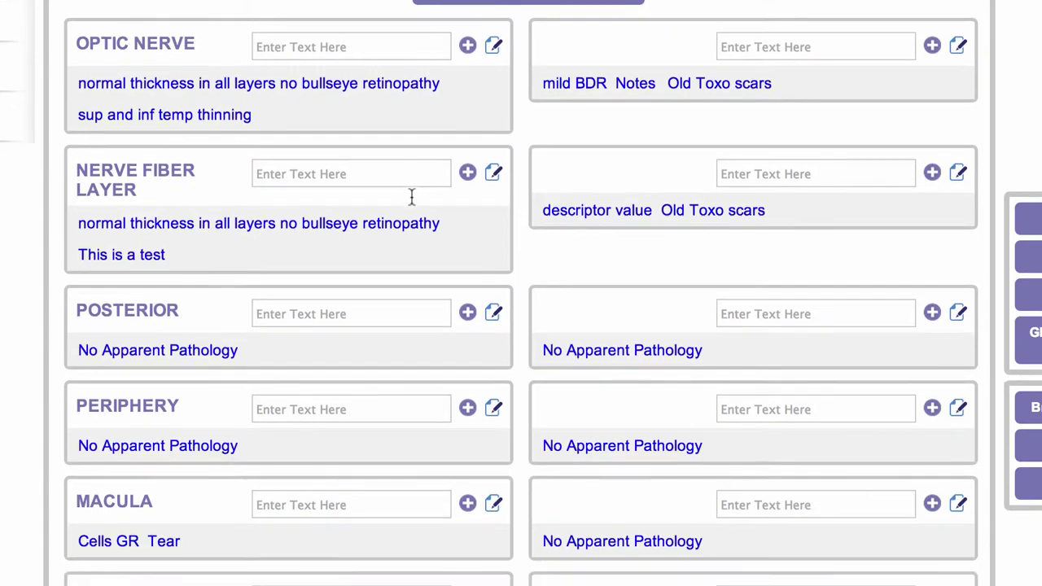
scroll(411, 204, down, 7)
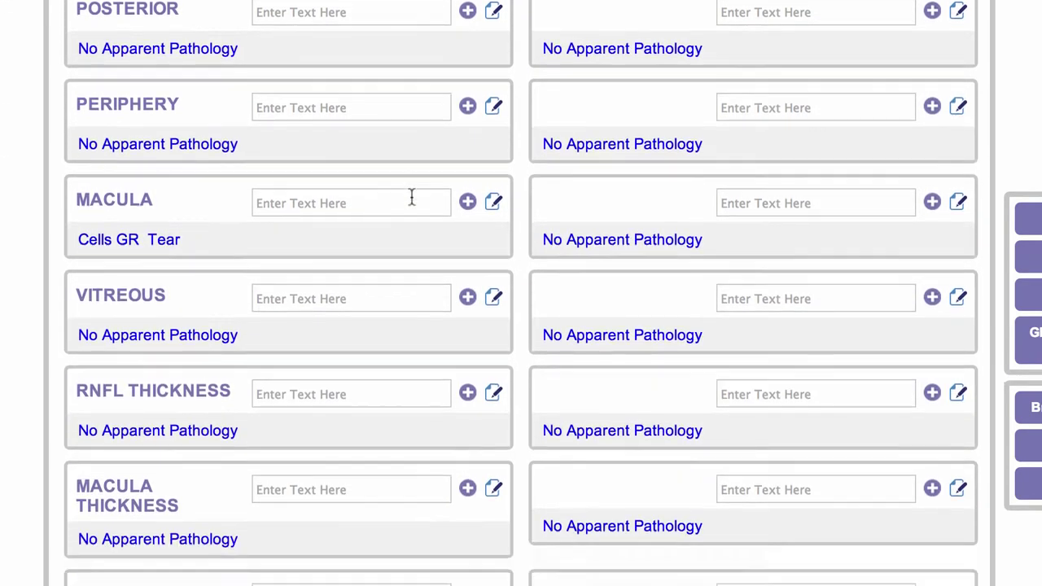
scroll(411, 204, down, 4)
scroll(411, 203, up, 4)
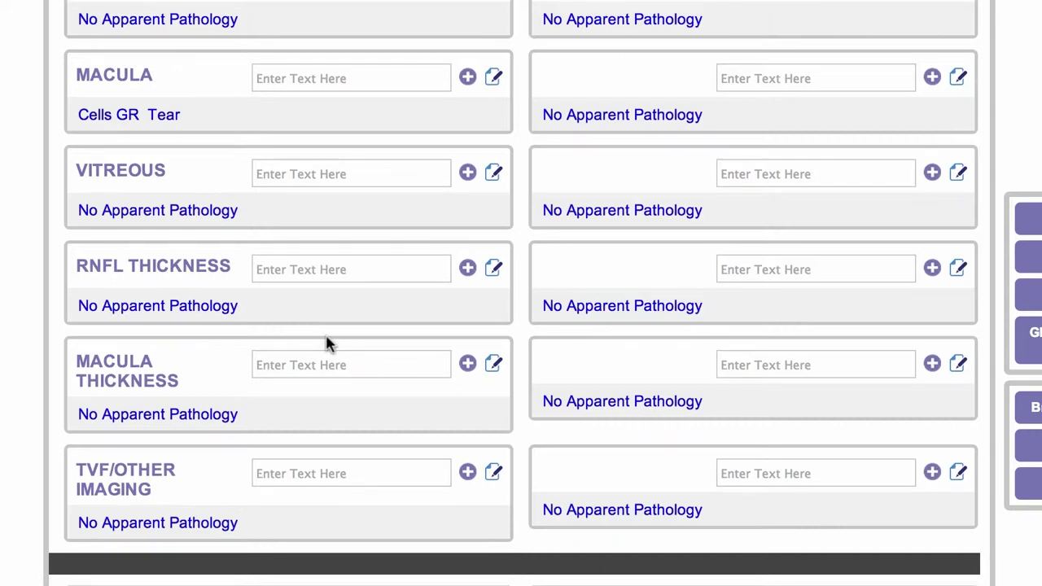
scroll(326, 342, up, 5)
scroll(326, 337, up, 3)
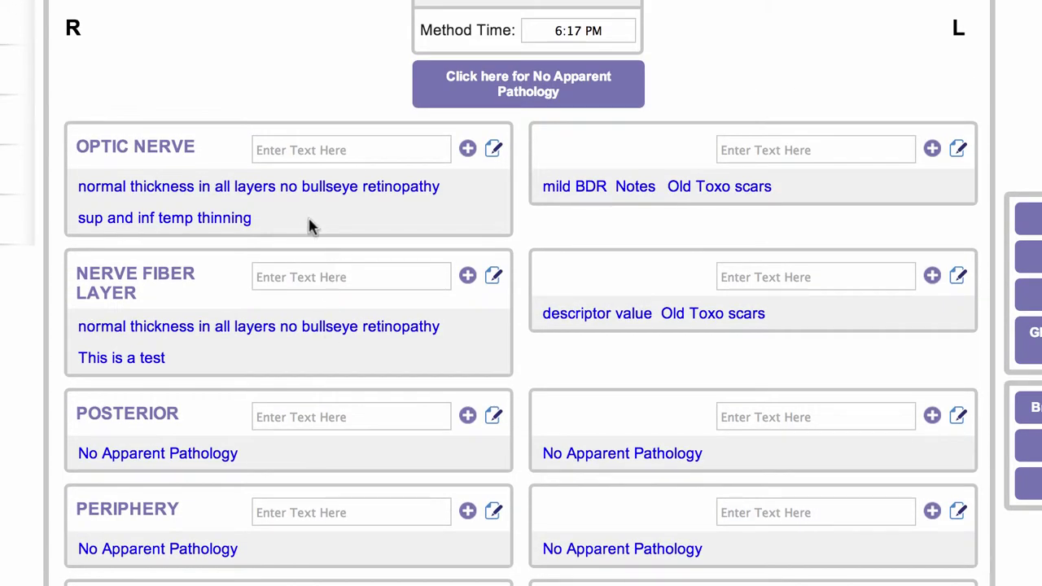
mouse_move(327, 193)
click(348, 152)
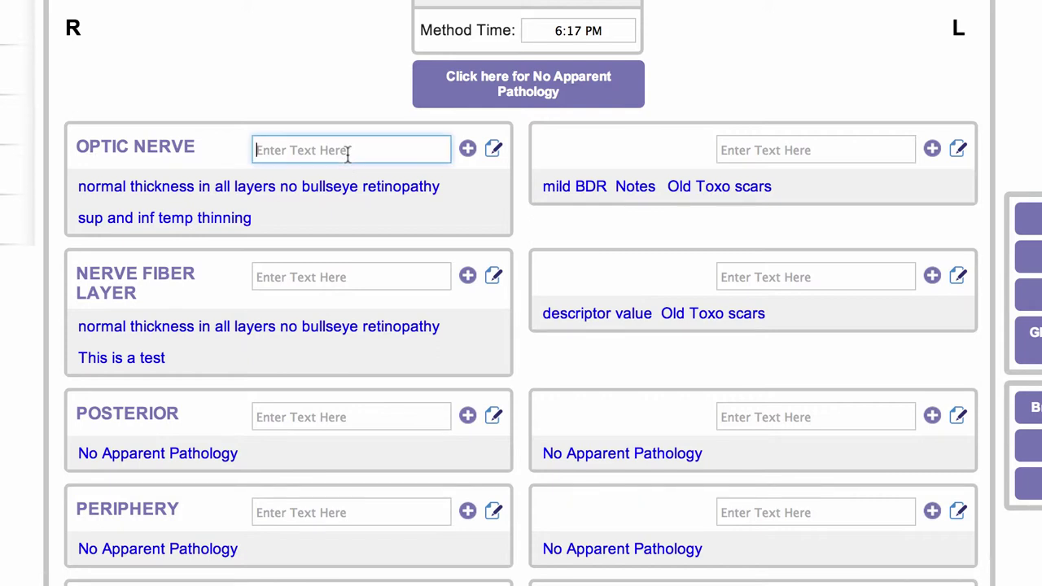
text(Enter Text Here)
click(468, 148)
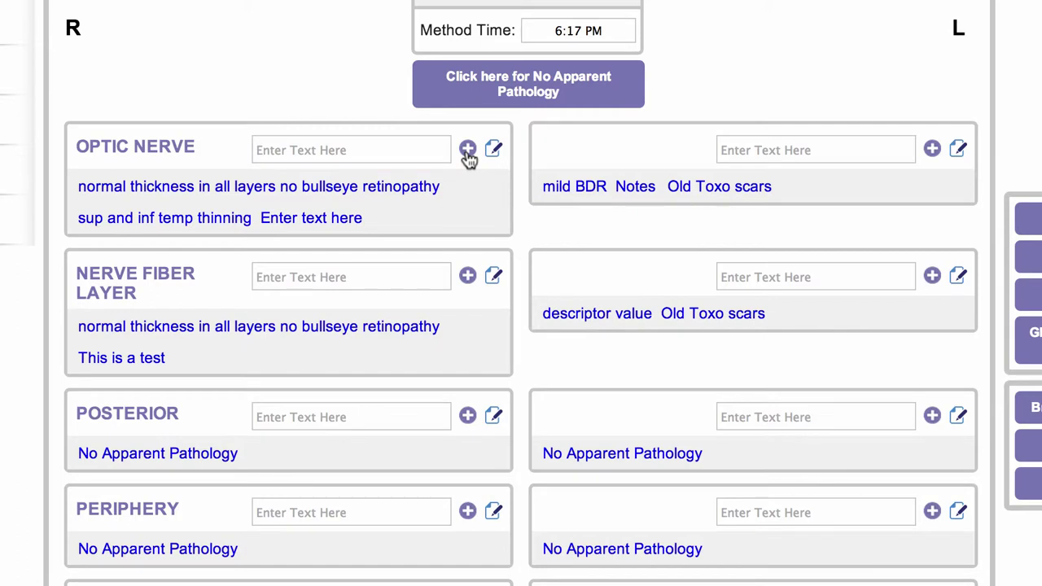
click(271, 218)
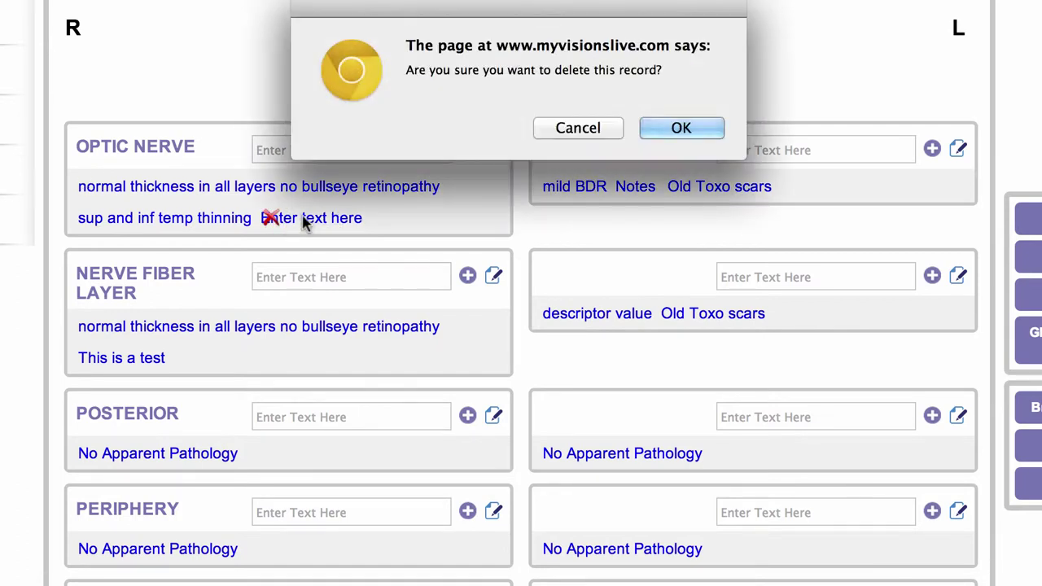
click(656, 136)
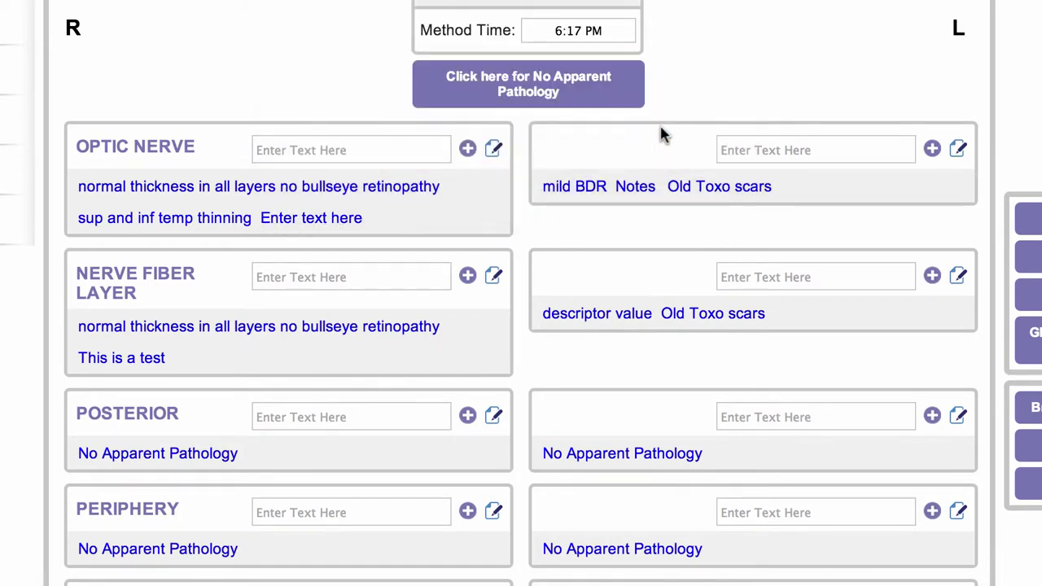
- Tick 'normal in all quadrants' in the right eye's Optic Nerve list and save
click(494, 150)
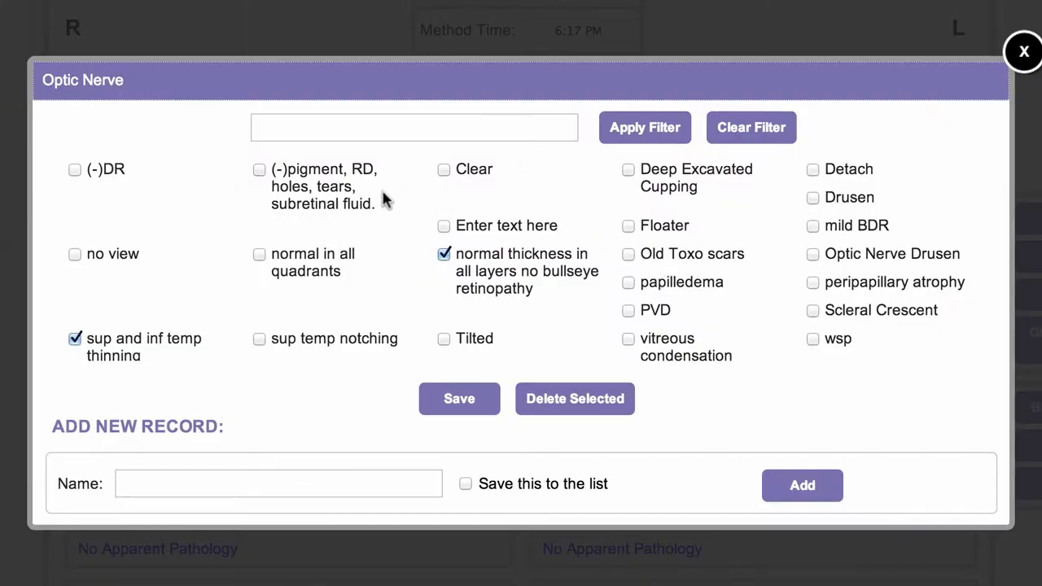
click(259, 254)
click(468, 399)
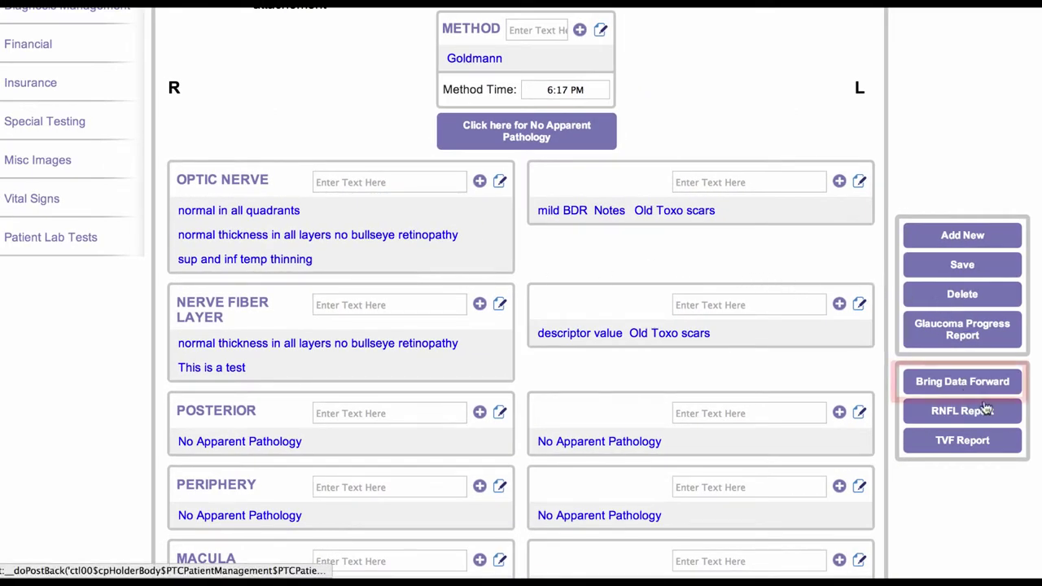
- Confirm Bring Data Forward and continue with the 06/18/2004 exam as the source
click(961, 378)
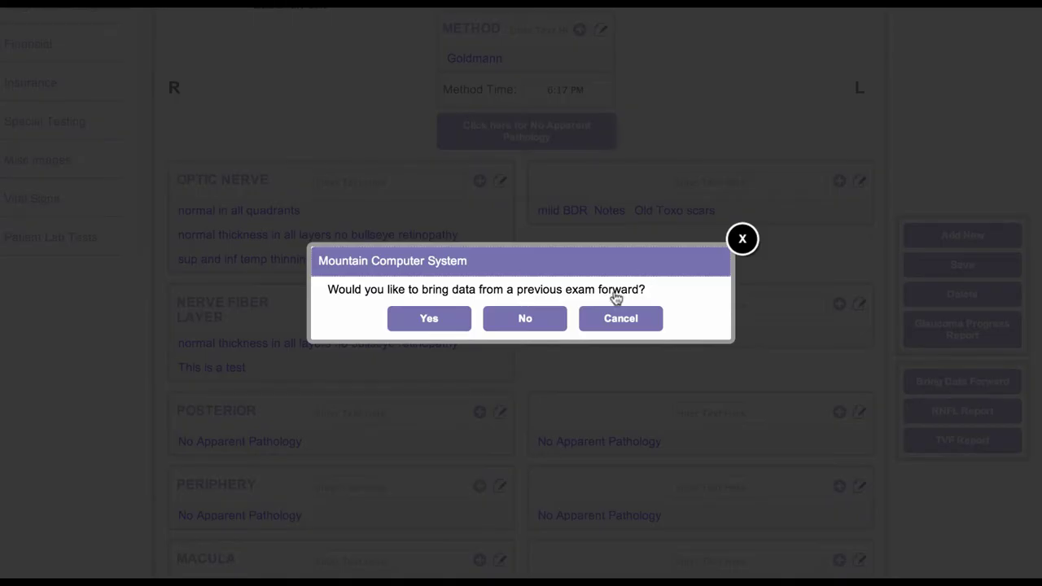
click(423, 321)
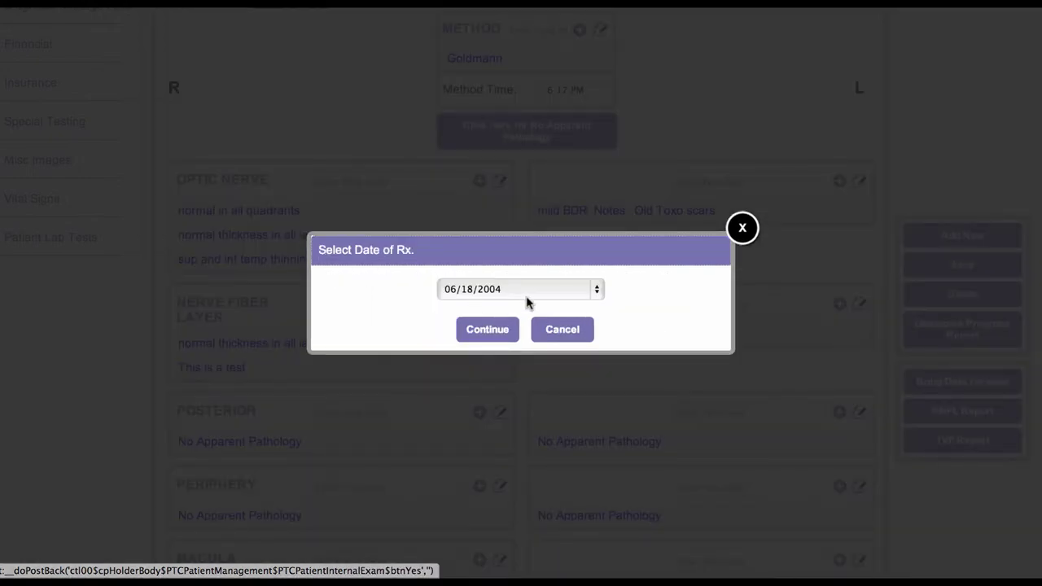
click(601, 293)
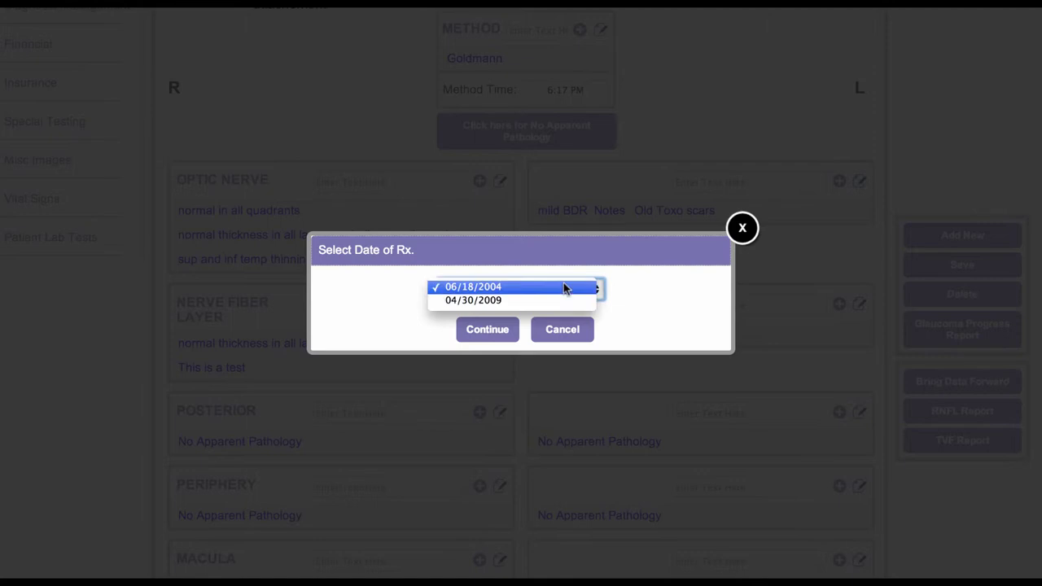
click(562, 331)
click(562, 330)
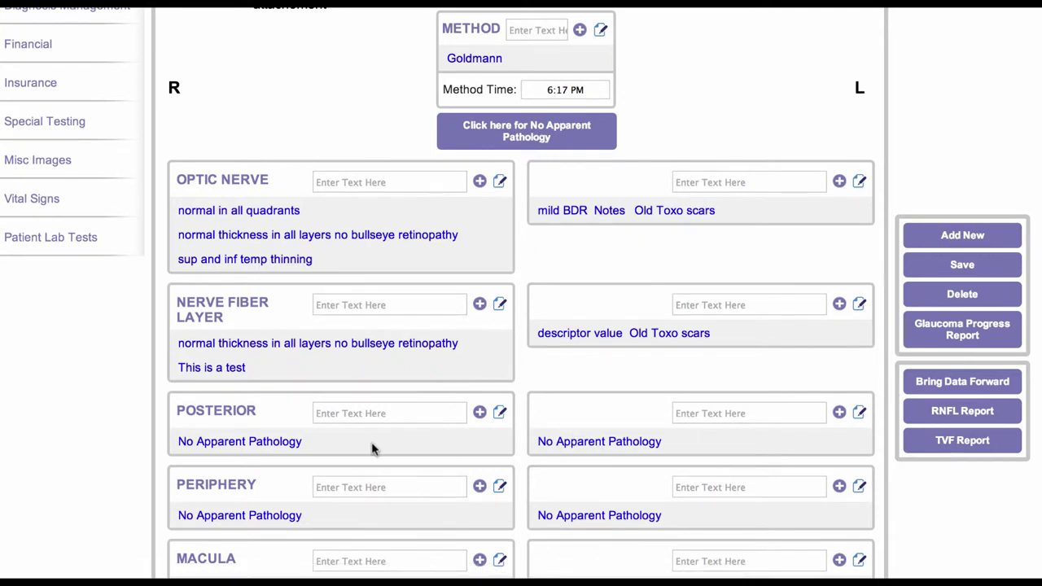
- Scroll back up to the eye attachments and preview the right-eye image thumbnail
scroll(249, 498, up, 3)
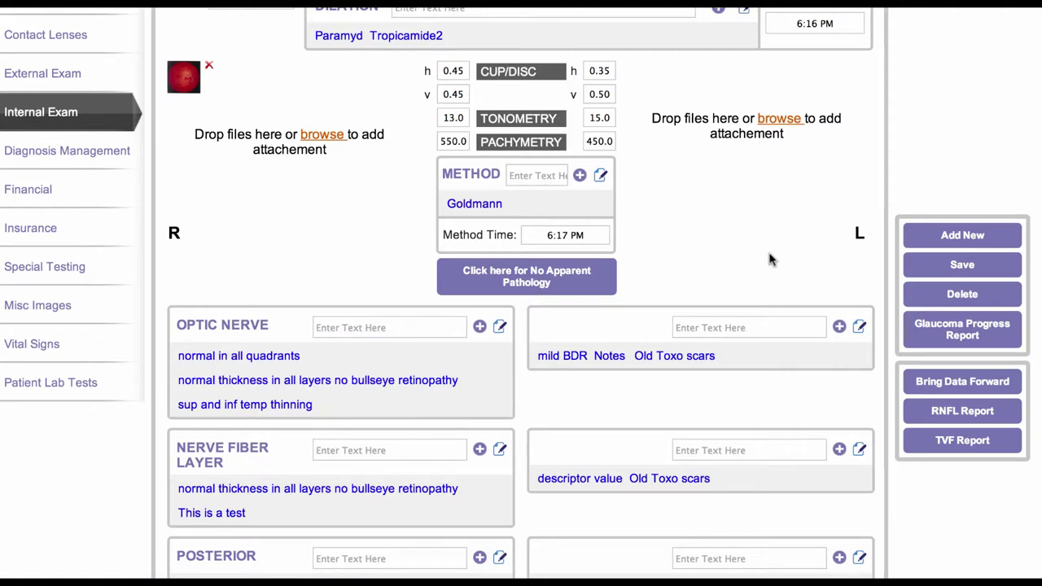
scroll(772, 259, up, 1)
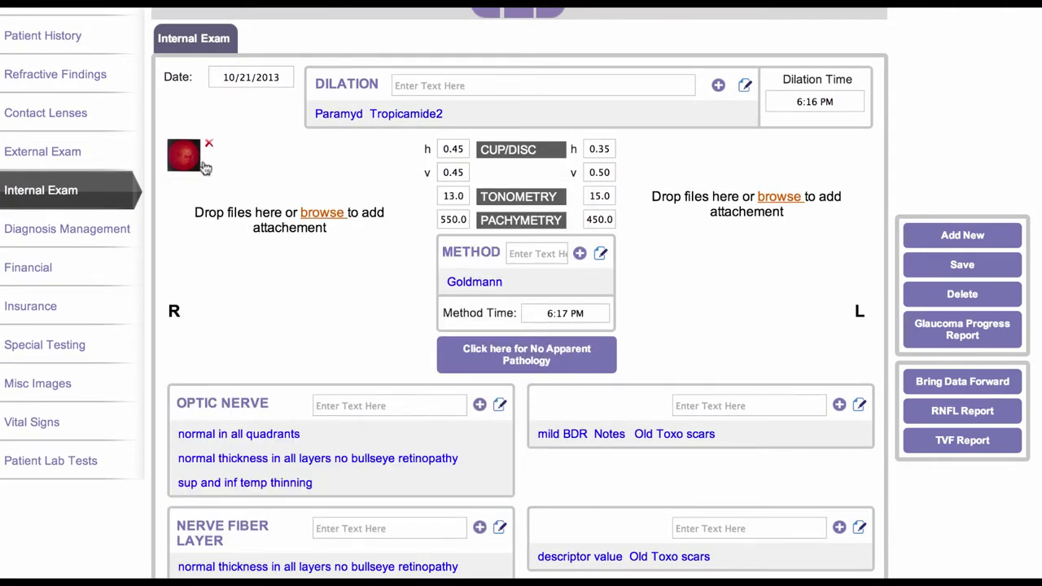
mouse_move(184, 165)
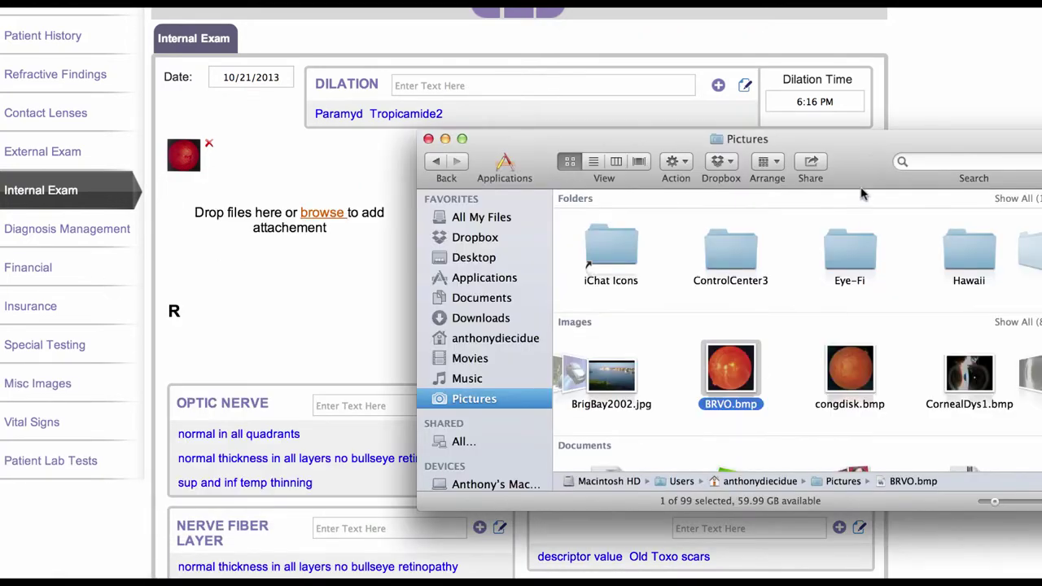
- Drop BRVO.bmp onto the left eye's attachment area, then close the Pictures window
drag(884, 163, 343, 29)
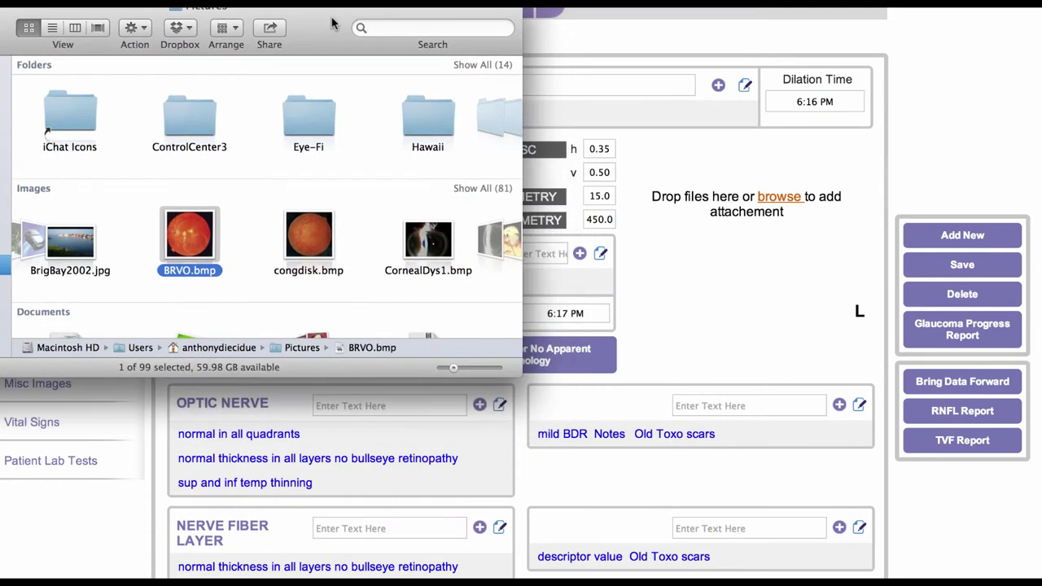
drag(195, 237, 760, 213)
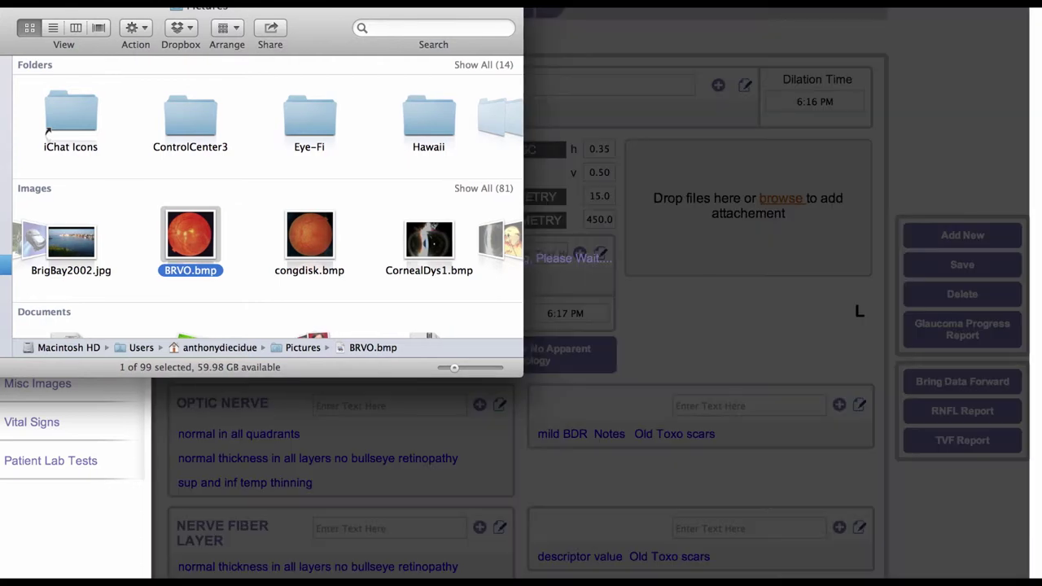
drag(2, 20, 157, 115)
click(43, 101)
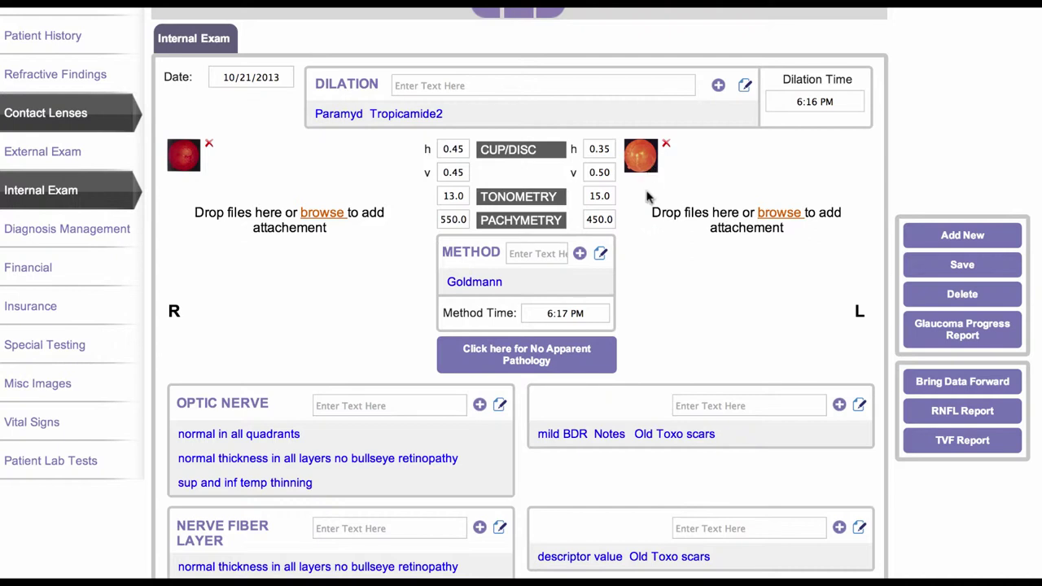
mouse_move(653, 171)
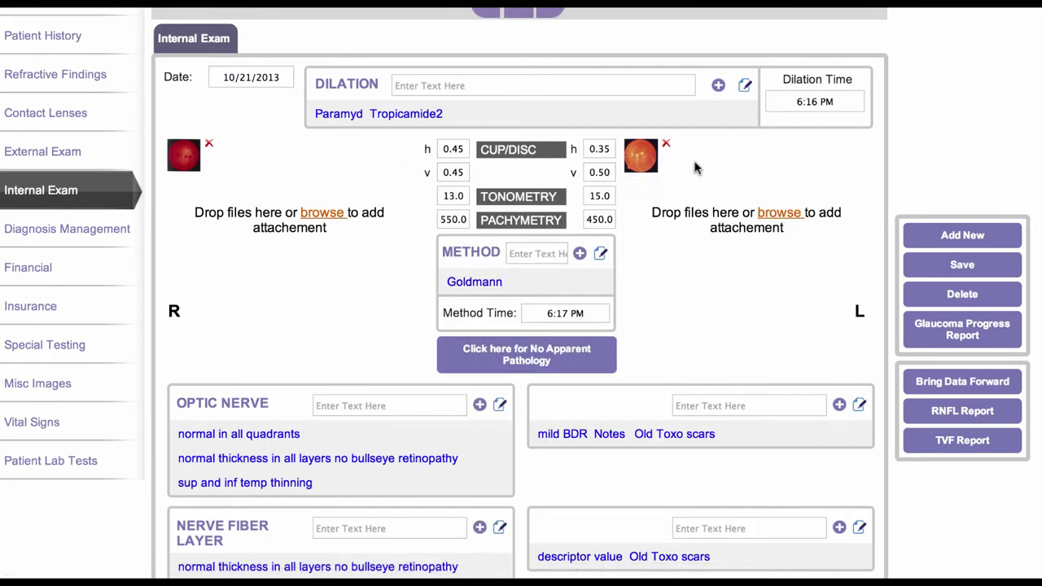
click(957, 339)
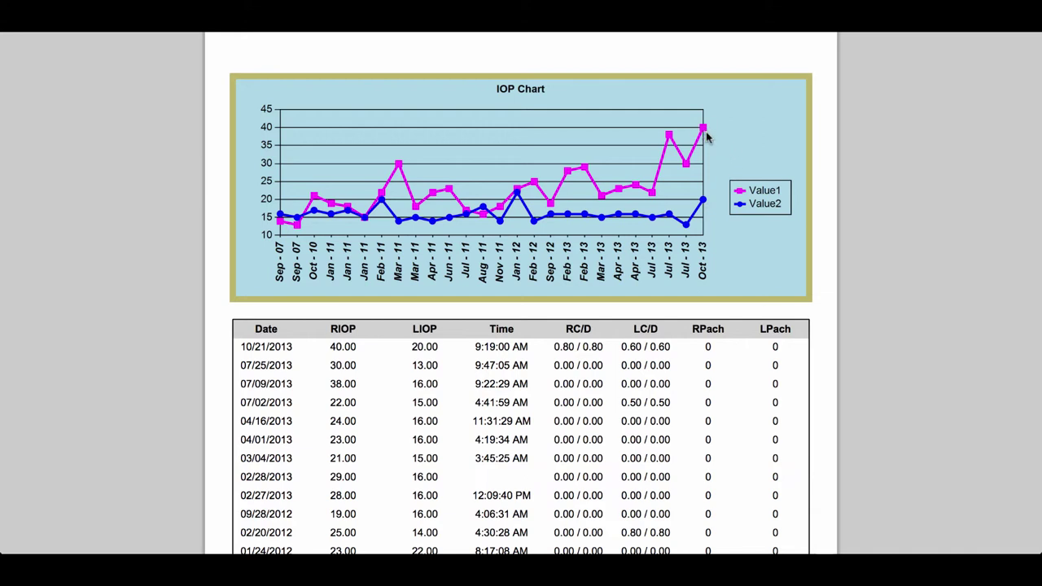
scroll(706, 140, down, 5)
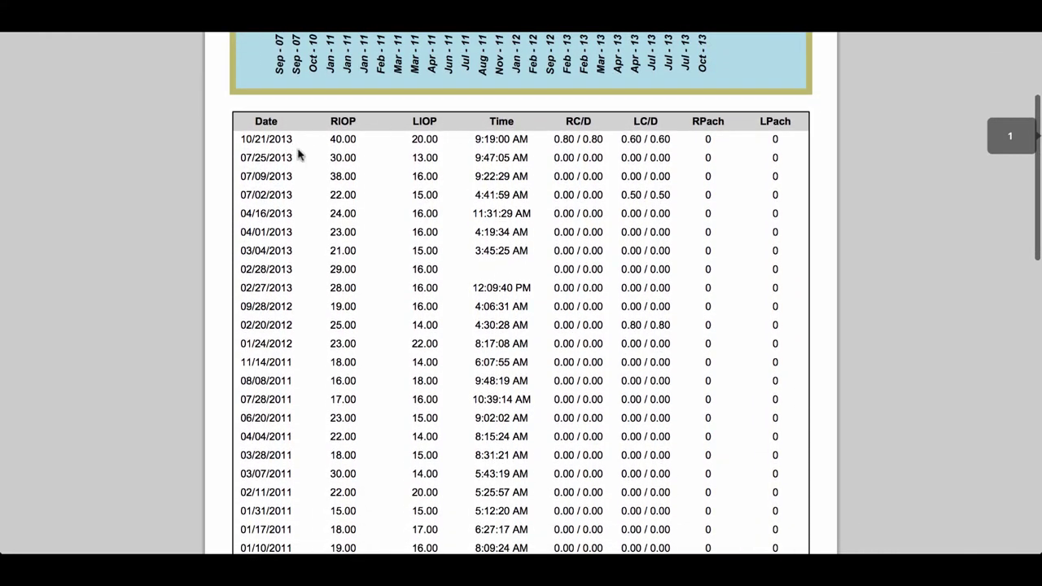
drag(328, 144, 595, 143)
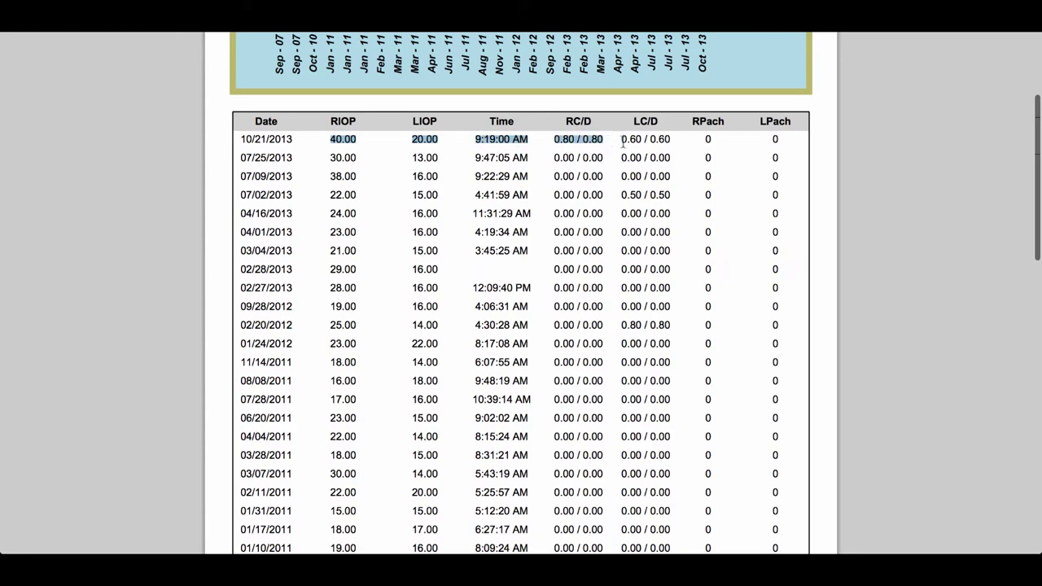
scroll(532, 205, down, 5)
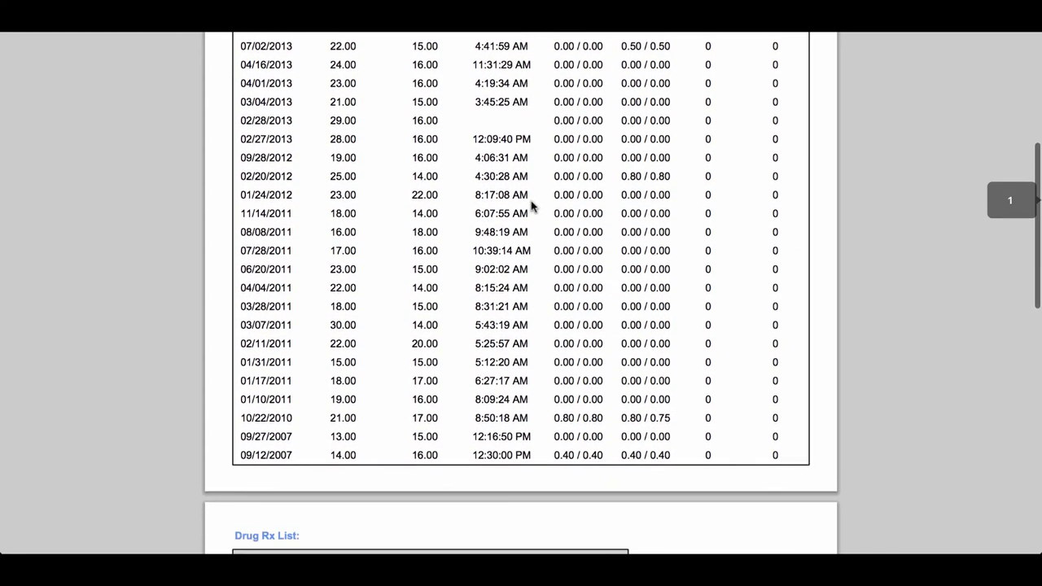
scroll(525, 204, down, 5)
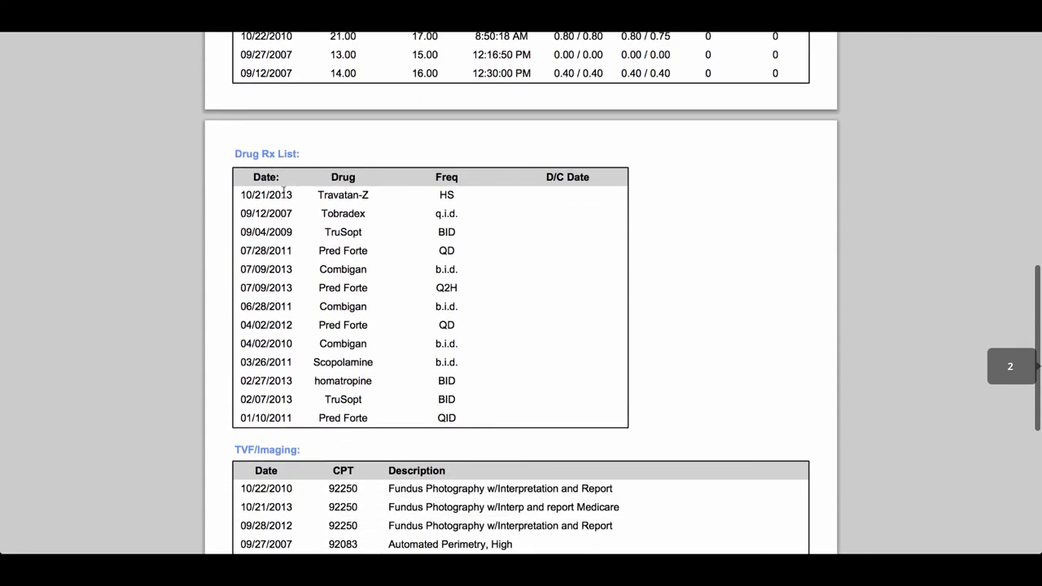
scroll(375, 251, down, 5)
scroll(374, 255, down, 2)
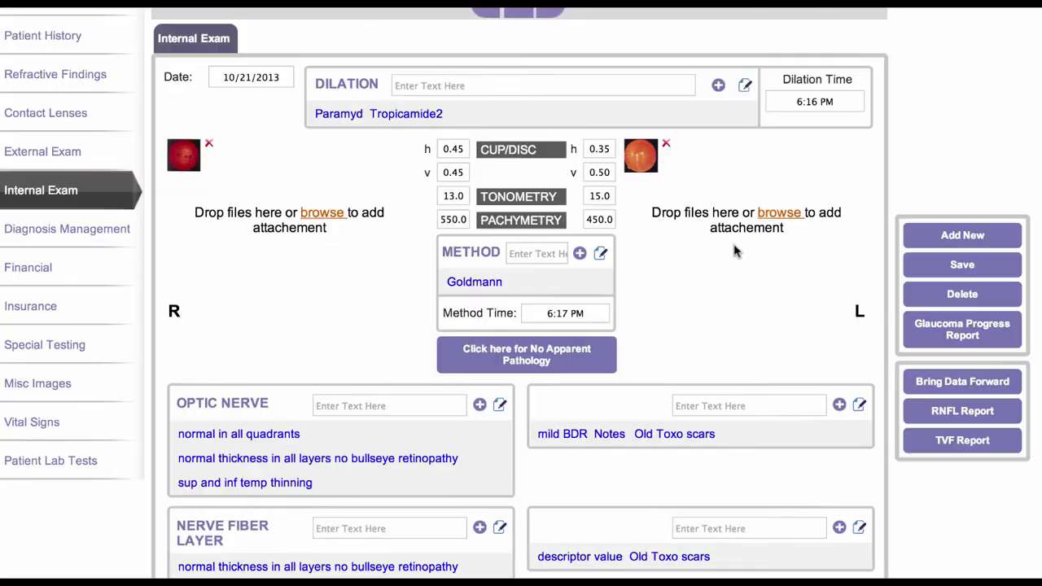
- Scroll down to the RNFL Thickness, Macula Thickness and TVF/Other Imaging sections
scroll(734, 251, down, 1)
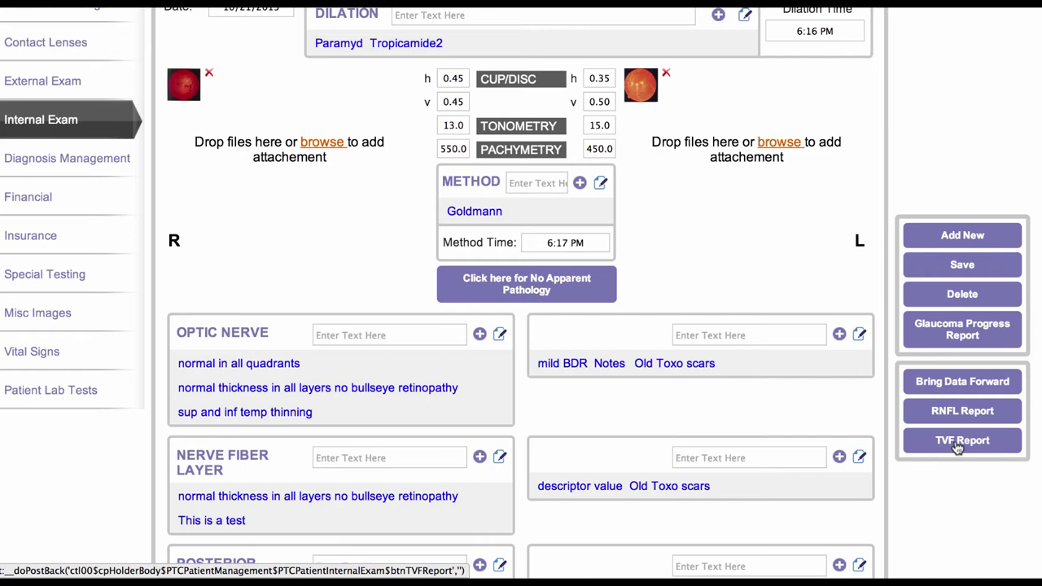
scroll(651, 437, down, 5)
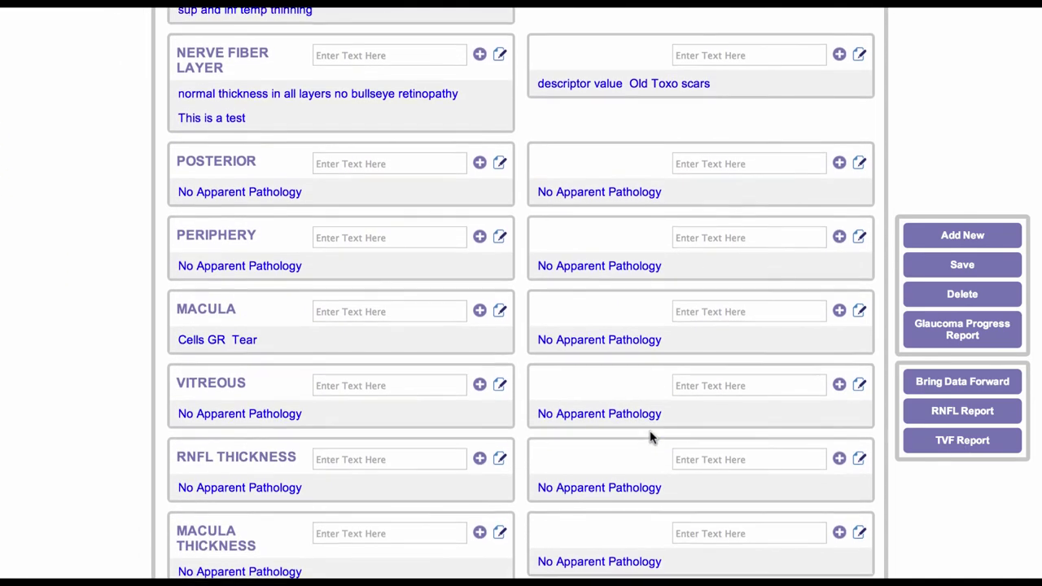
scroll(652, 437, down, 2)
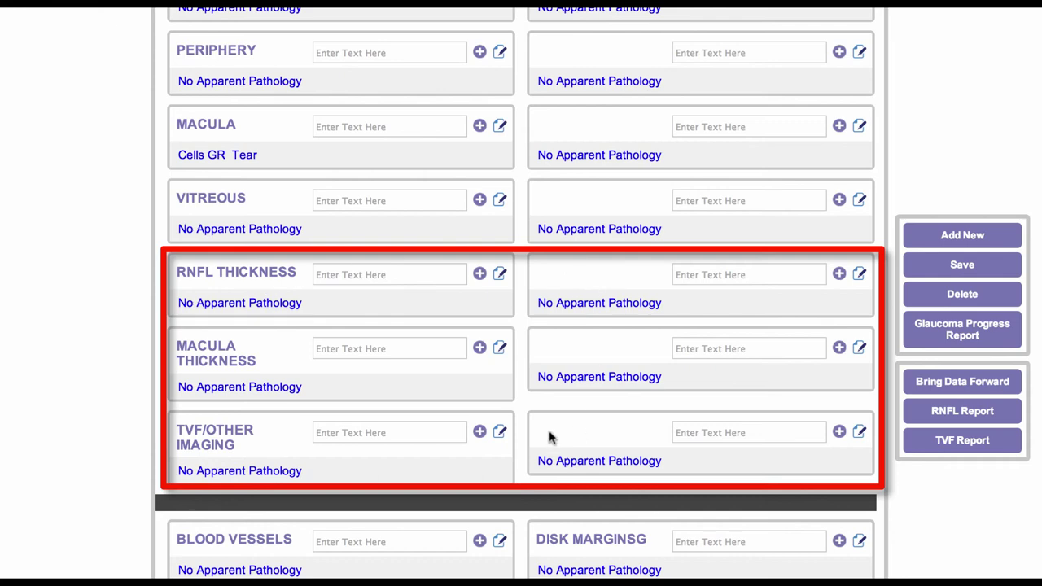
scroll(515, 371, up, 1)
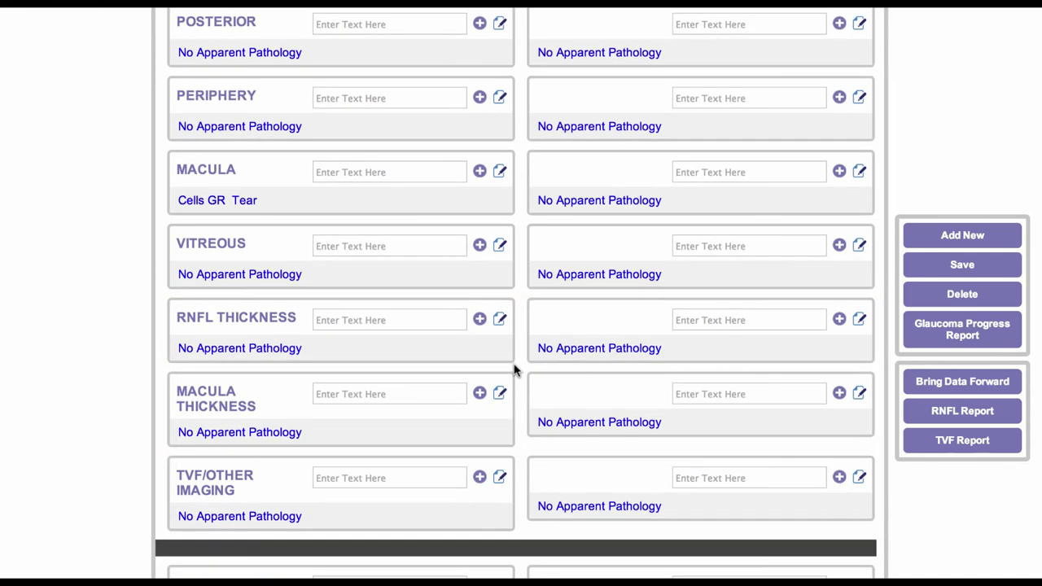